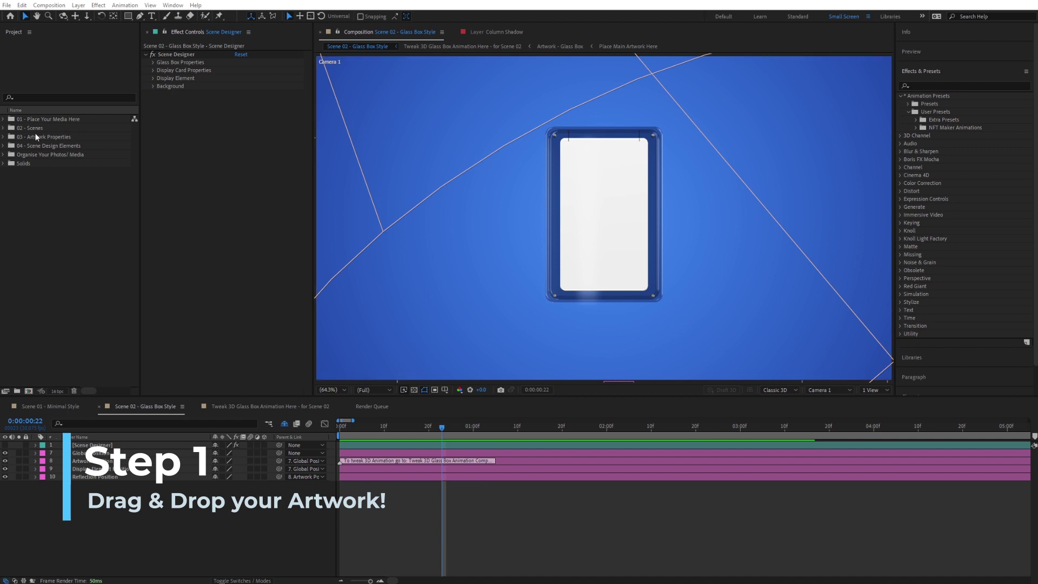
Step: Open the Place Main Artwork Here composition and add large group of people vertical.jpg from the Organise Your Photos/ Media folder to it
click(34, 119)
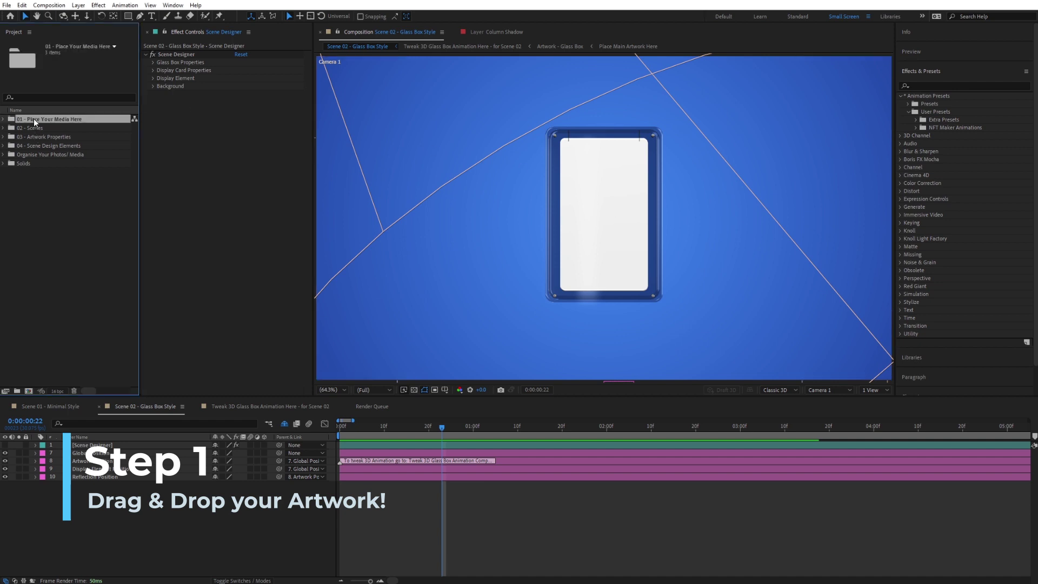
click(2, 120)
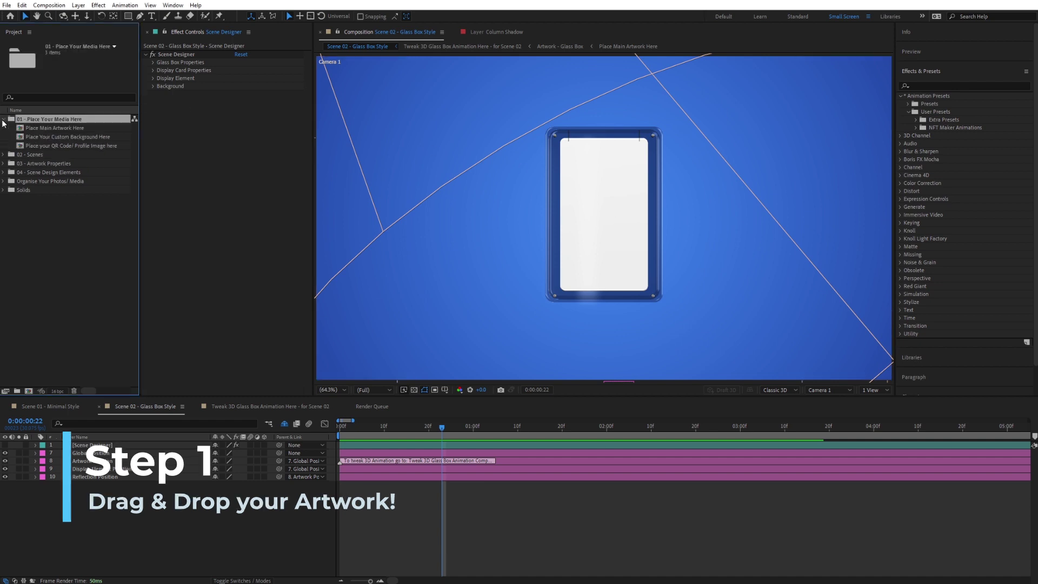
double_click(36, 128)
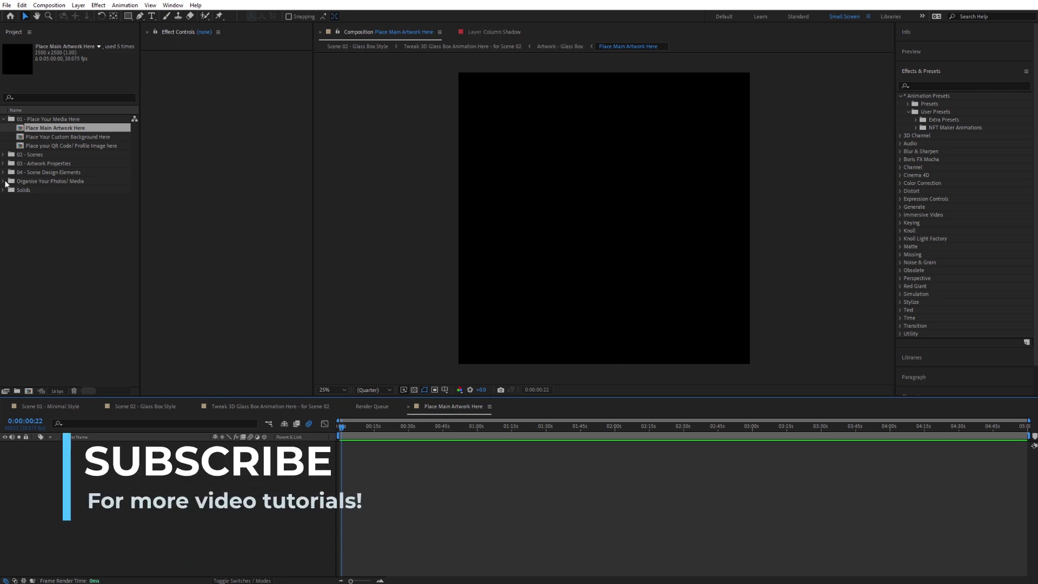
click(3, 181)
drag(32, 190, 577, 248)
Step: Scale the artwork layer to 36% and centre it horizontally with its upper edge aligned to the composition's upper edge
key(s)
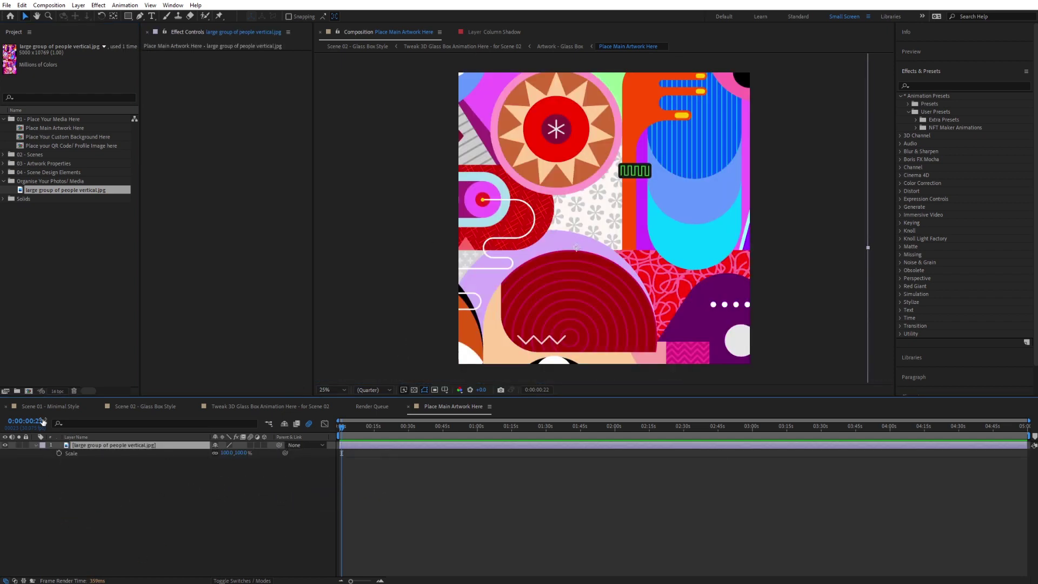
drag(244, 453, 210, 454)
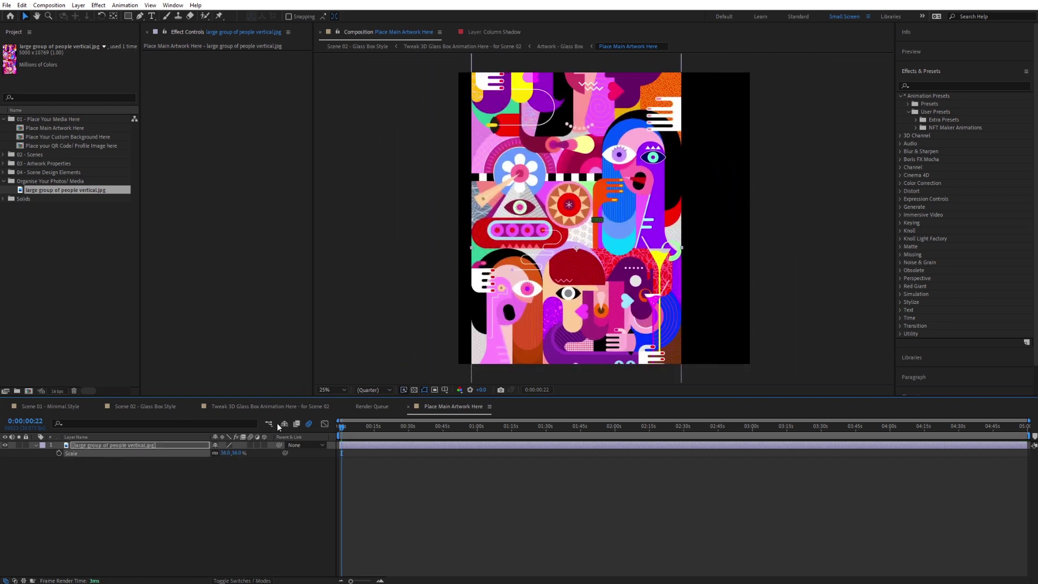
drag(574, 238, 606, 287)
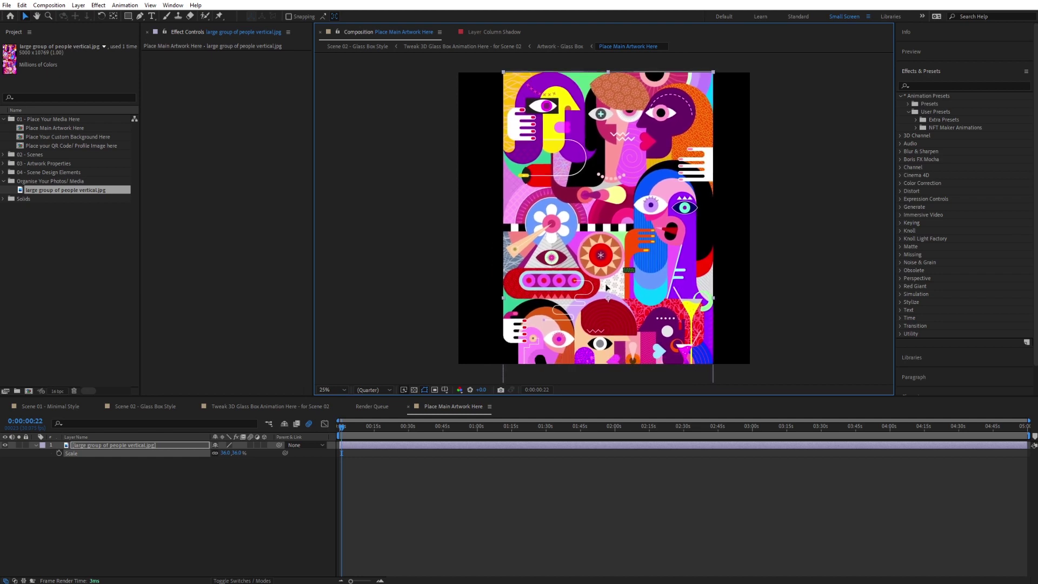
Step: Return to the Scene 02 - Glass Box Style composition and expand the Glass Box Properties of its Scene Designer layer
click(365, 47)
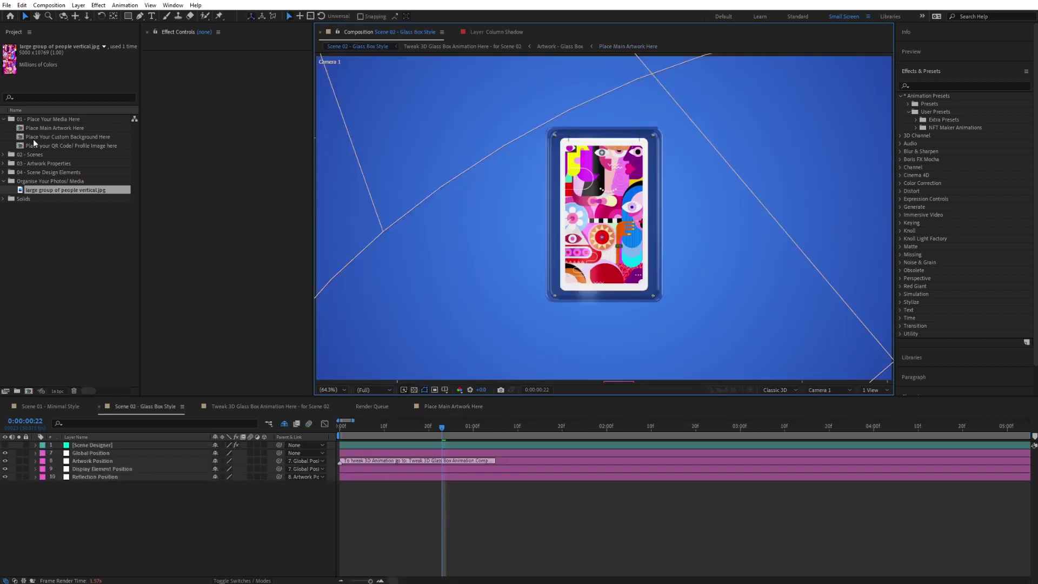
click(4, 155)
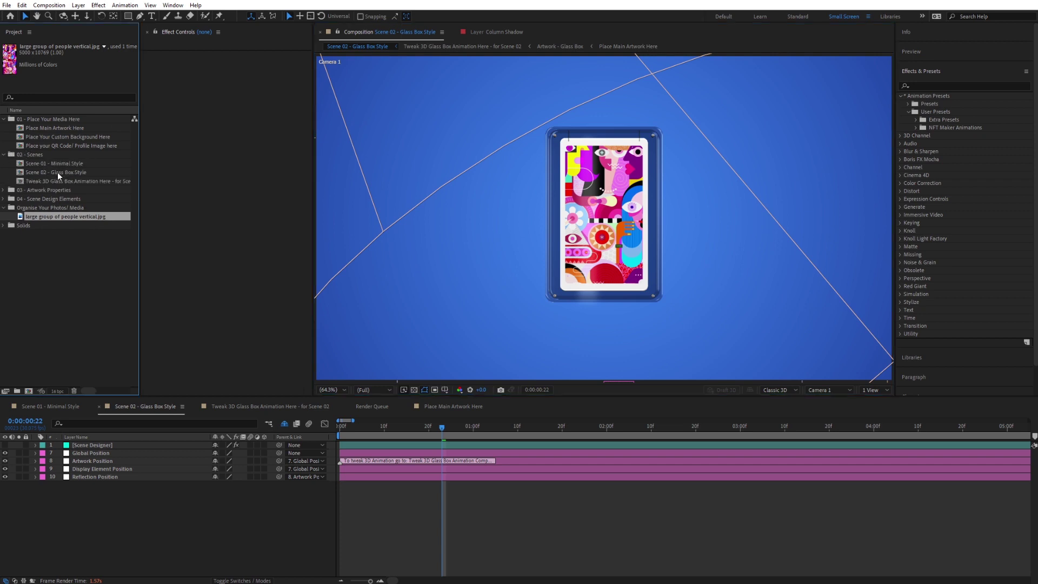
click(57, 172)
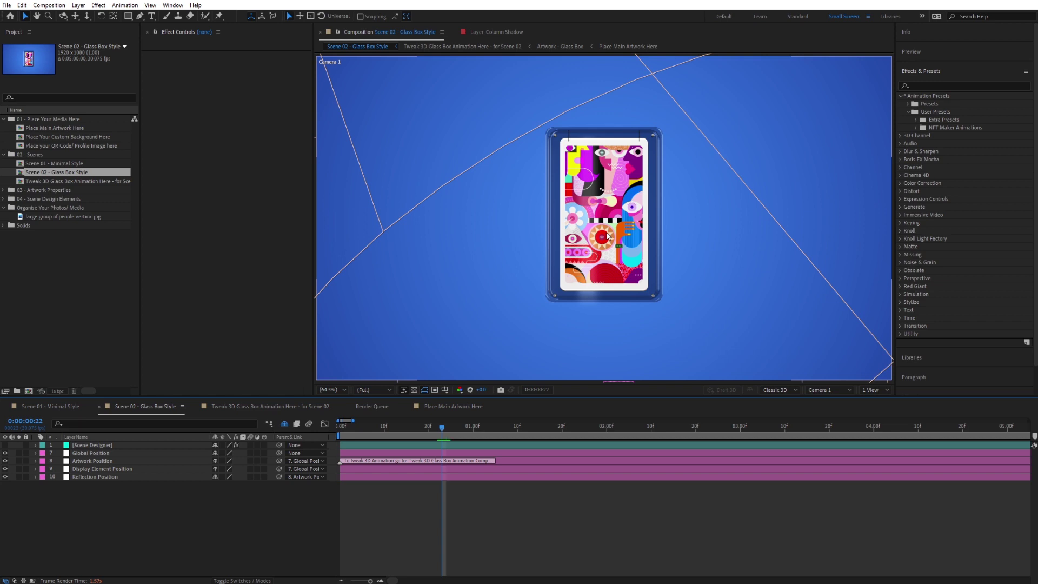
click(81, 446)
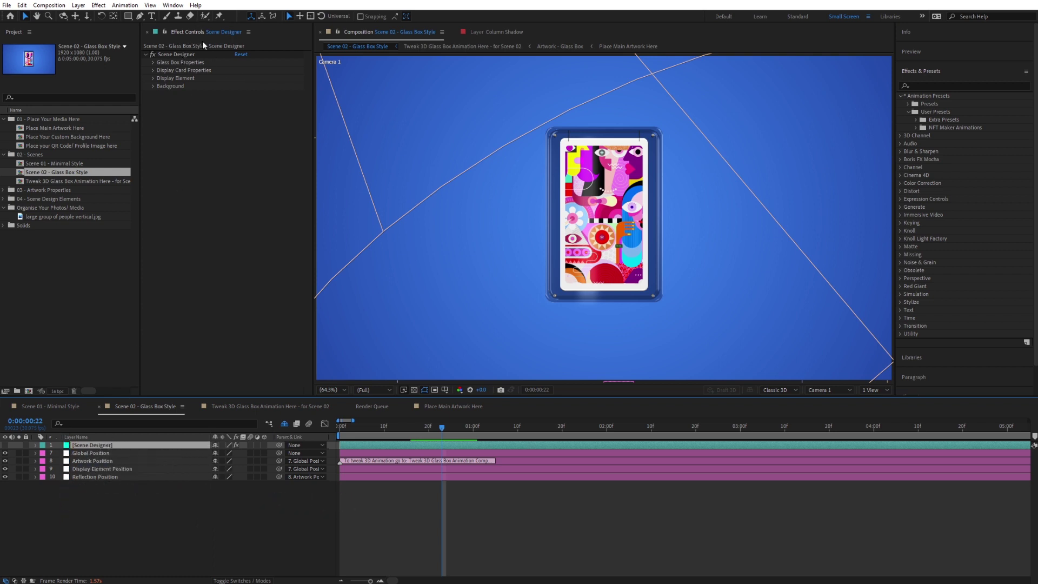
click(173, 56)
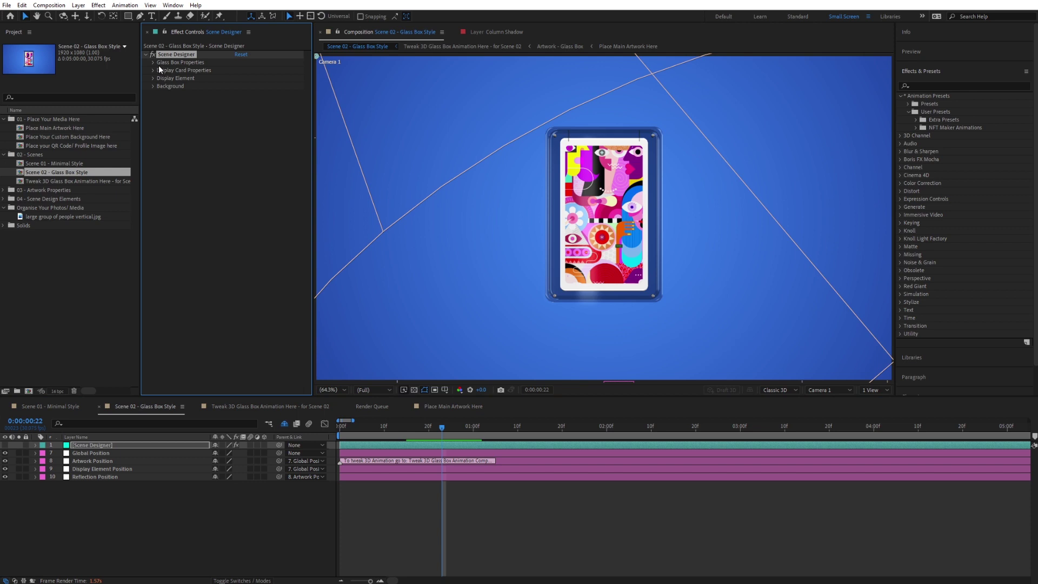
click(153, 63)
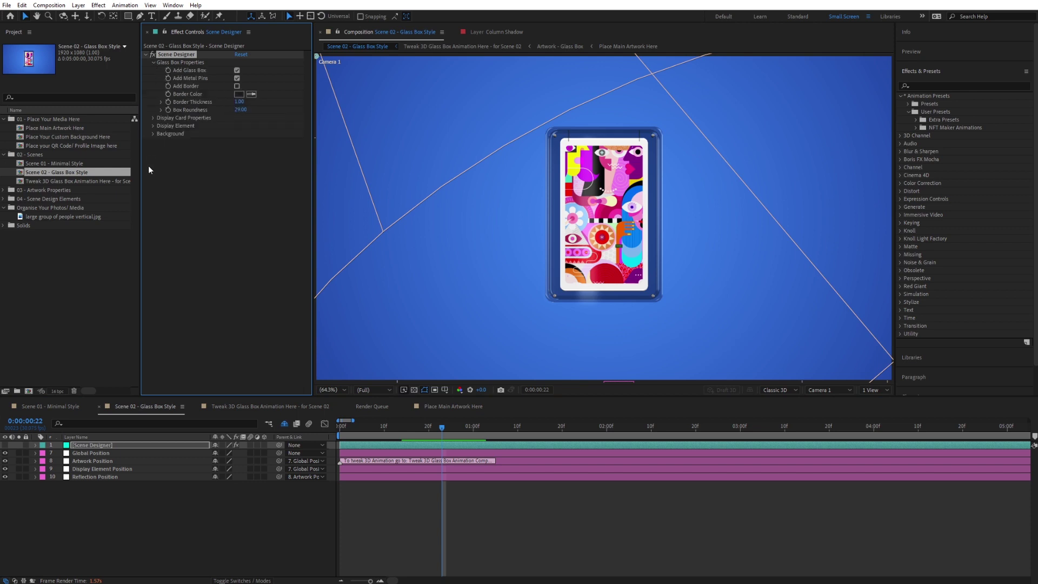
Step: Preview the scene without the glass box, restore the box, and enable its border
click(237, 71)
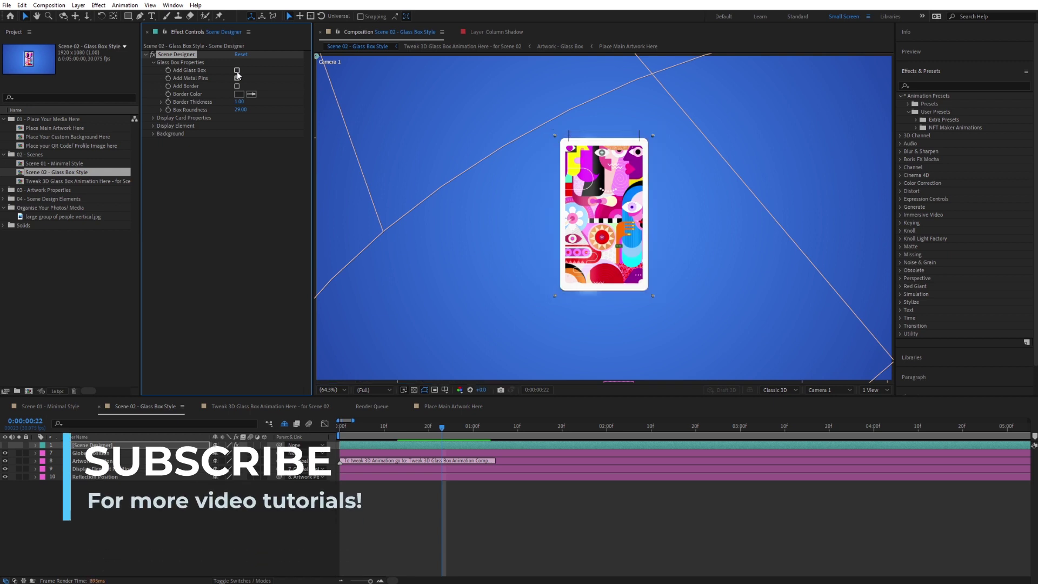
click(237, 71)
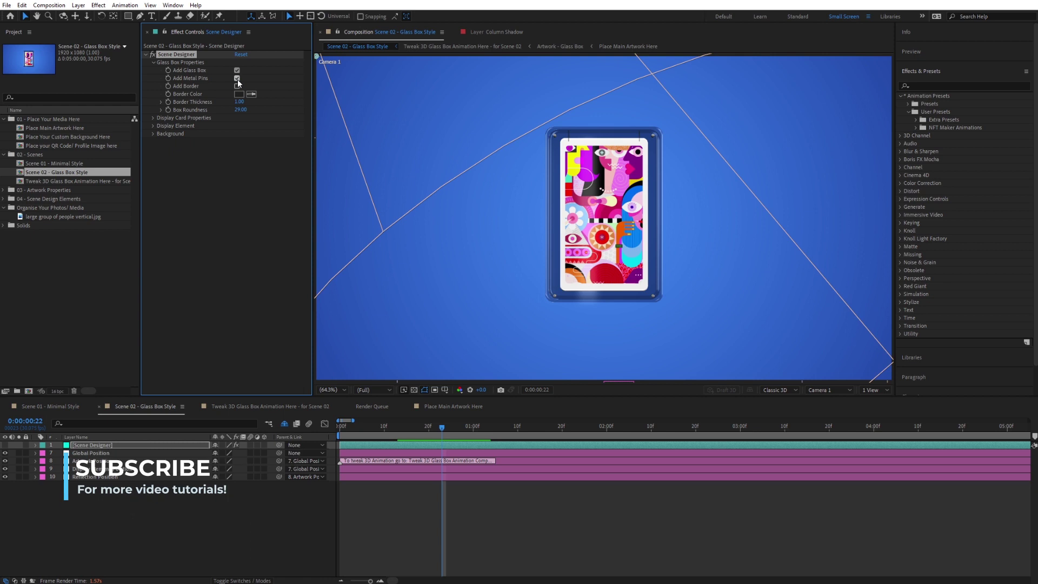
click(236, 86)
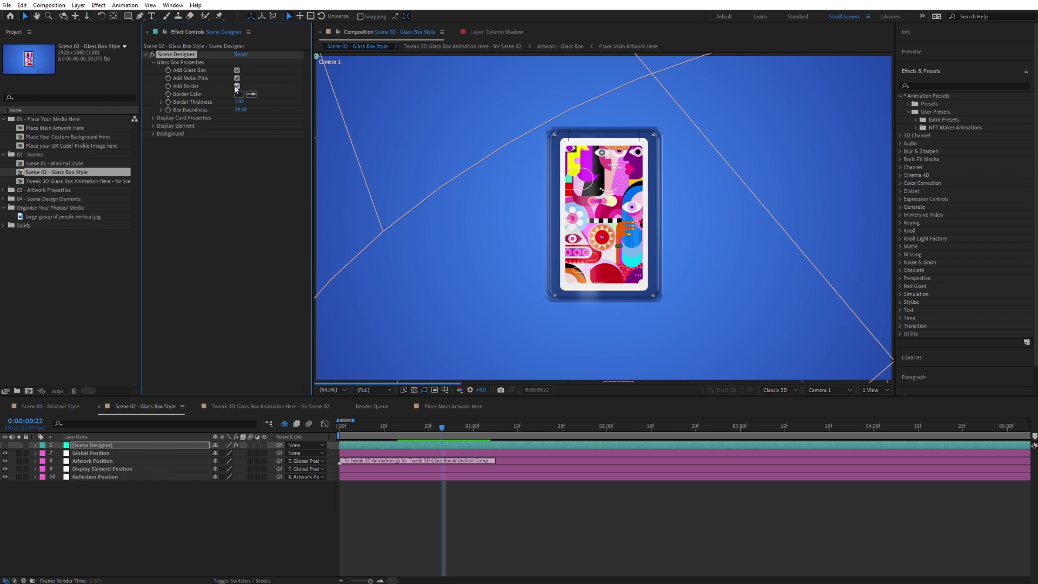
click(236, 86)
click(237, 86)
Step: Make the glass box border golden yellow with a thickness of 47 and set the box roundness to 100
click(239, 94)
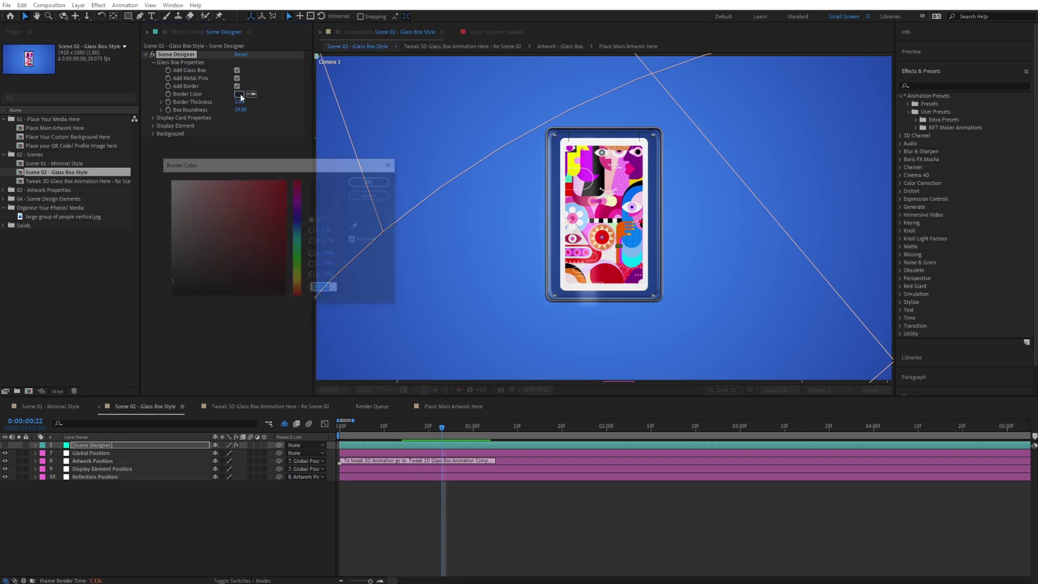
click(298, 226)
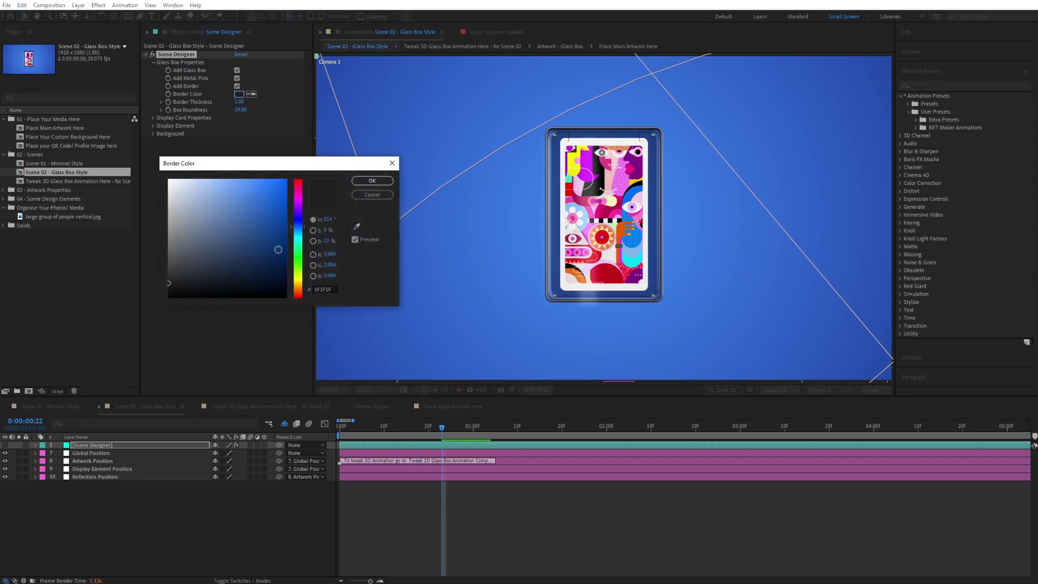
click(301, 282)
drag(275, 238, 287, 179)
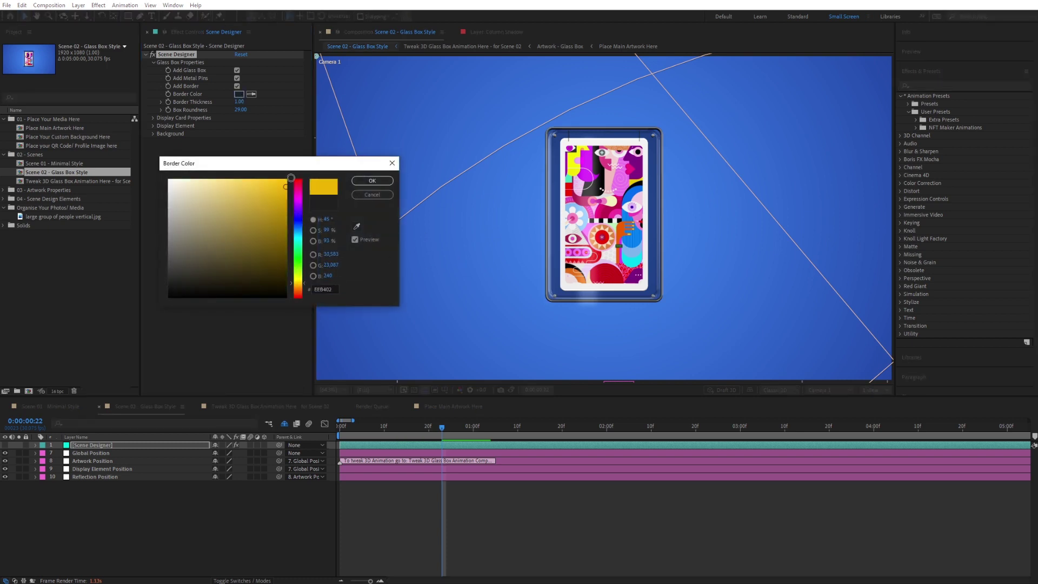
click(365, 183)
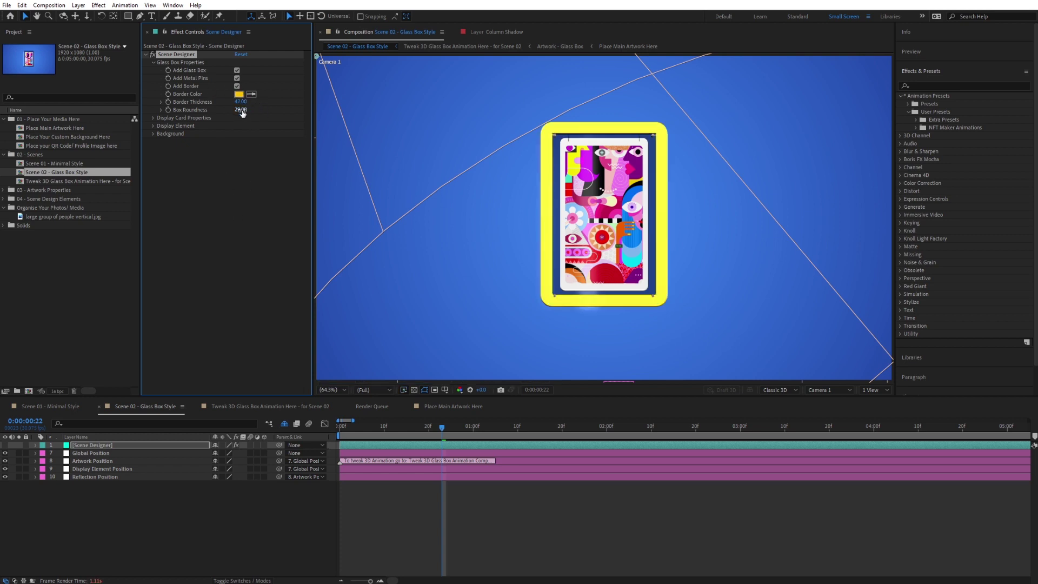
drag(241, 109, 274, 109)
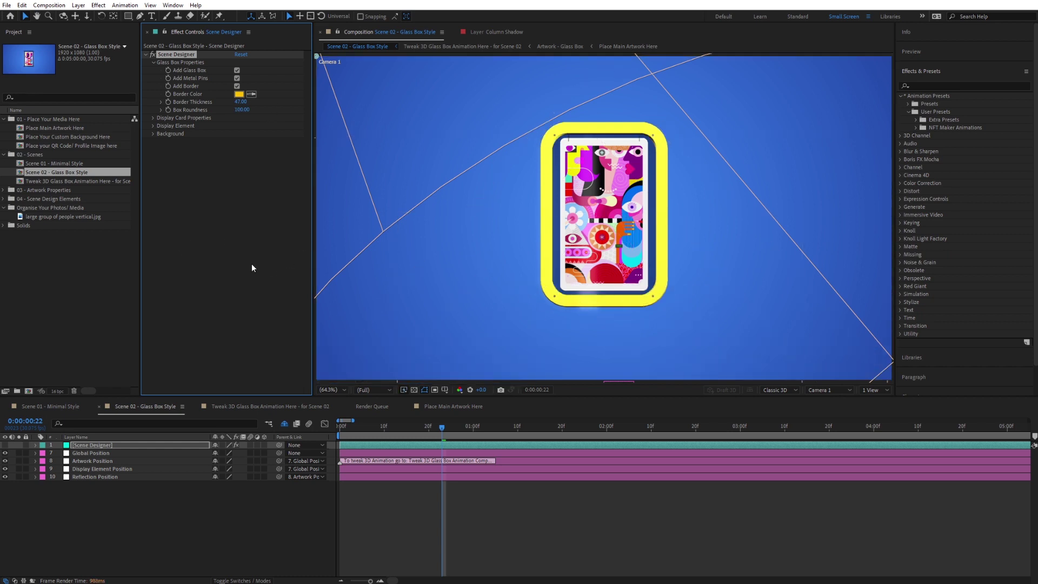
Step: Disable the glass box's metal pins and border, and set the box roundness to 20
click(237, 78)
click(237, 86)
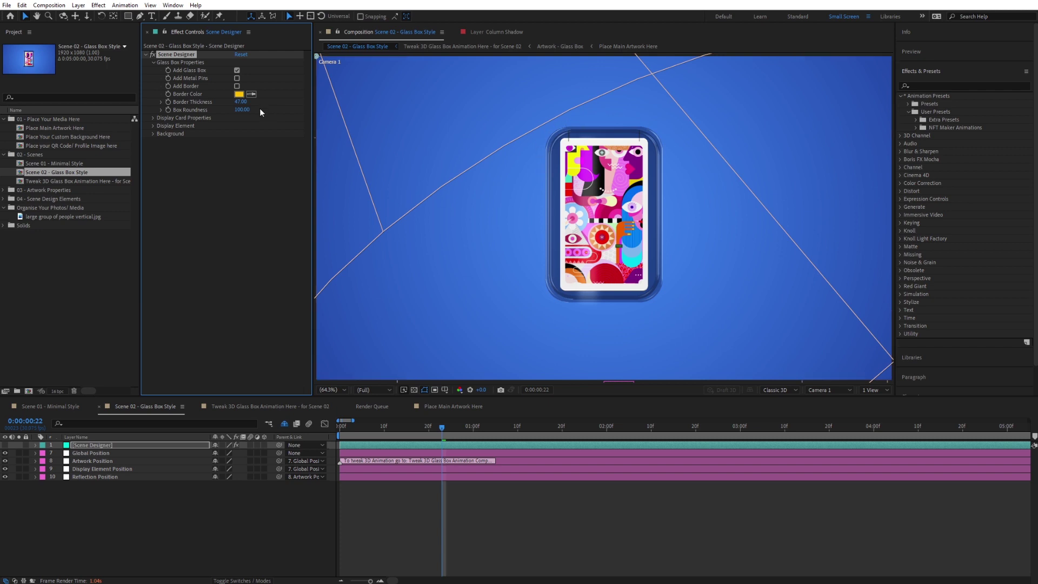
click(241, 110)
text(20)
key(Return)
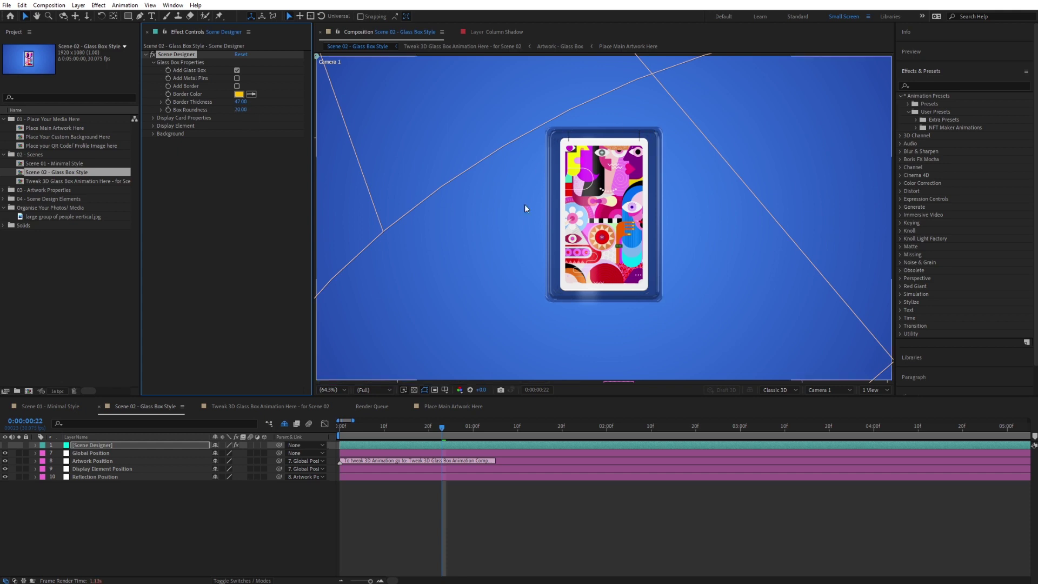
Step: Try a vivid blue color for the display card and reduce the card's vertical size to about -206
click(152, 62)
click(154, 69)
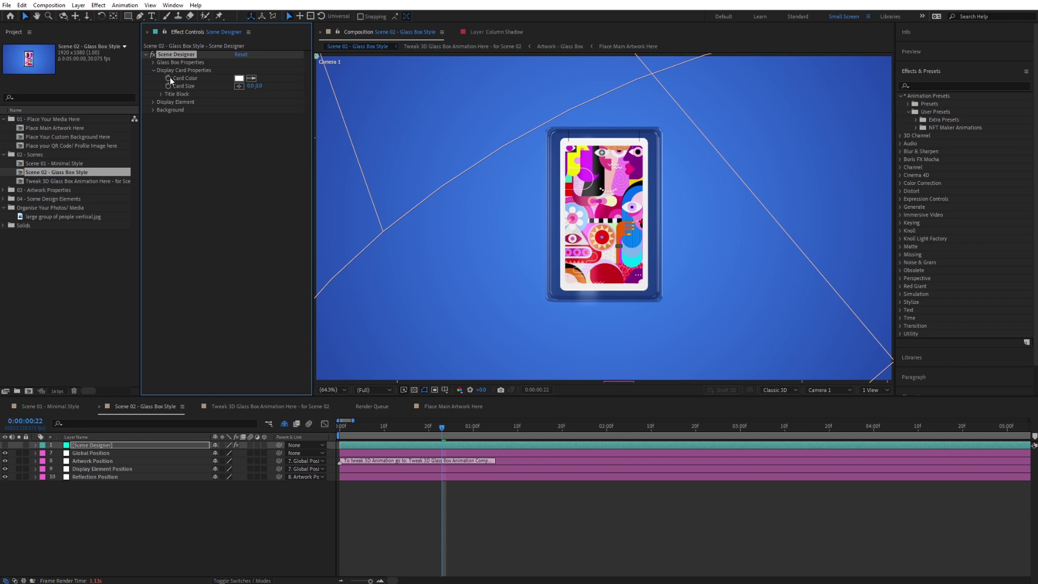
click(239, 78)
click(294, 223)
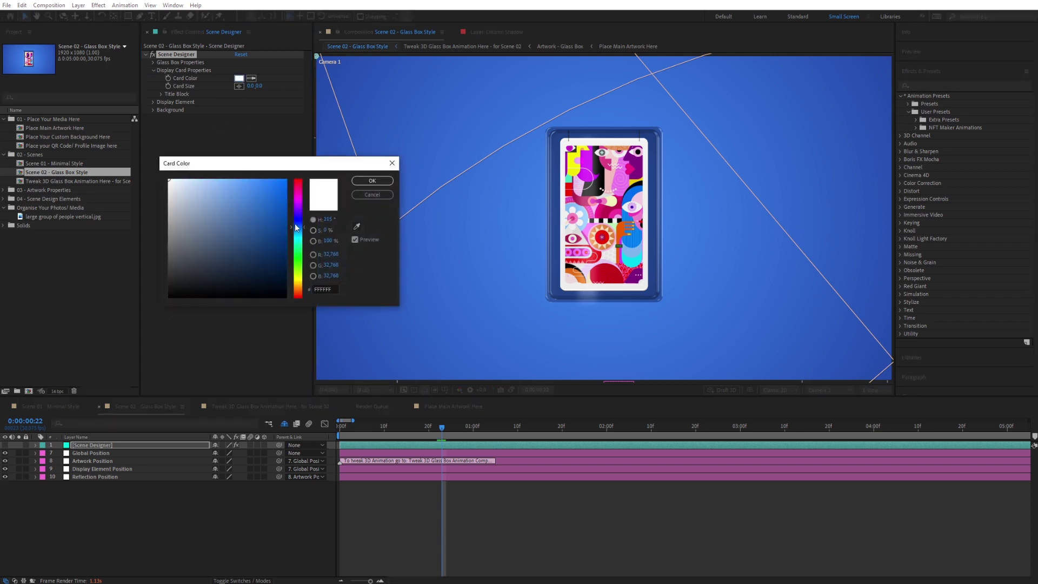
drag(273, 193, 285, 185)
click(373, 182)
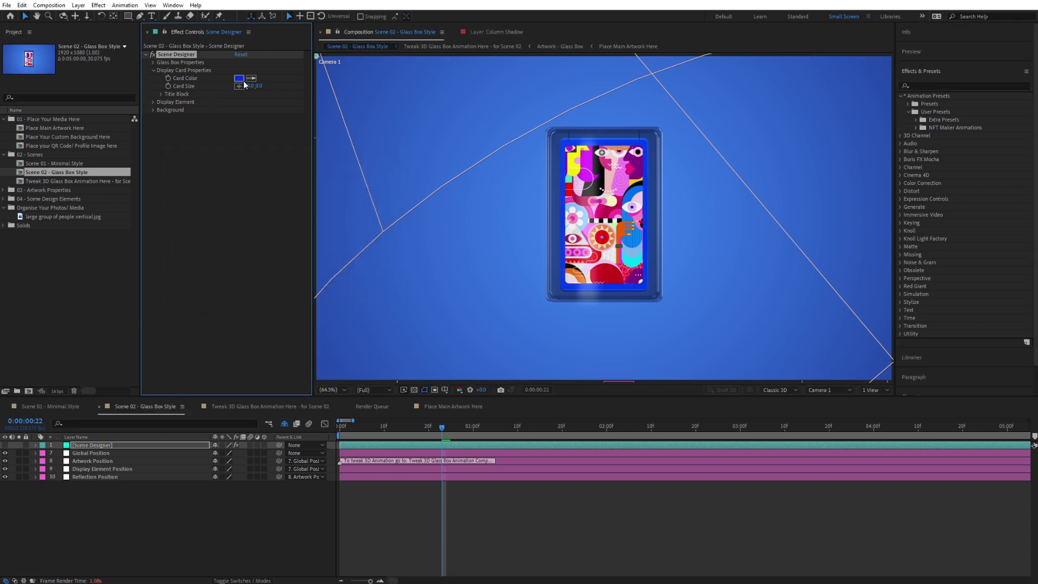
drag(263, 89, 240, 91)
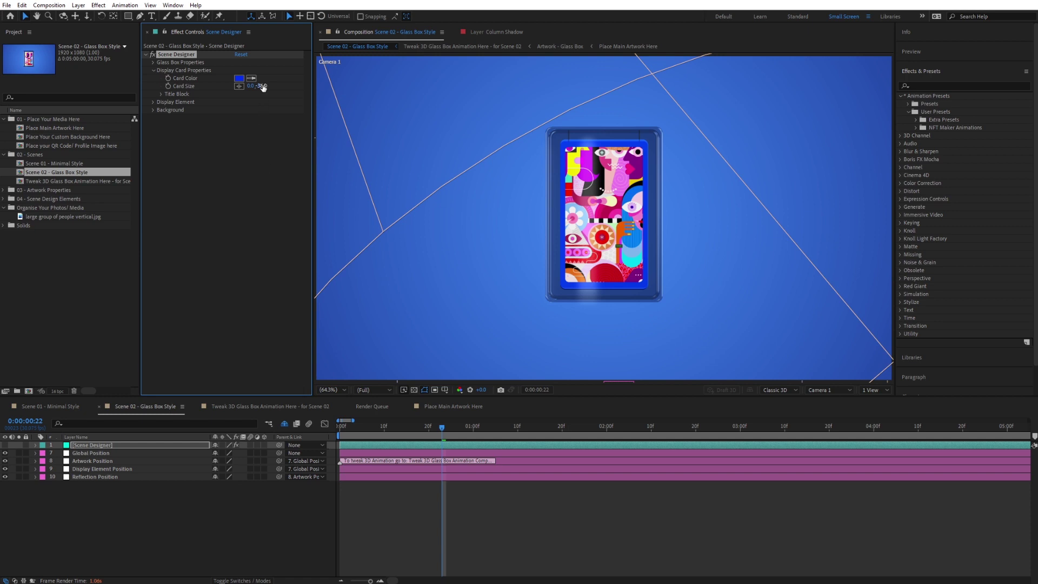
drag(262, 86, 388, 233)
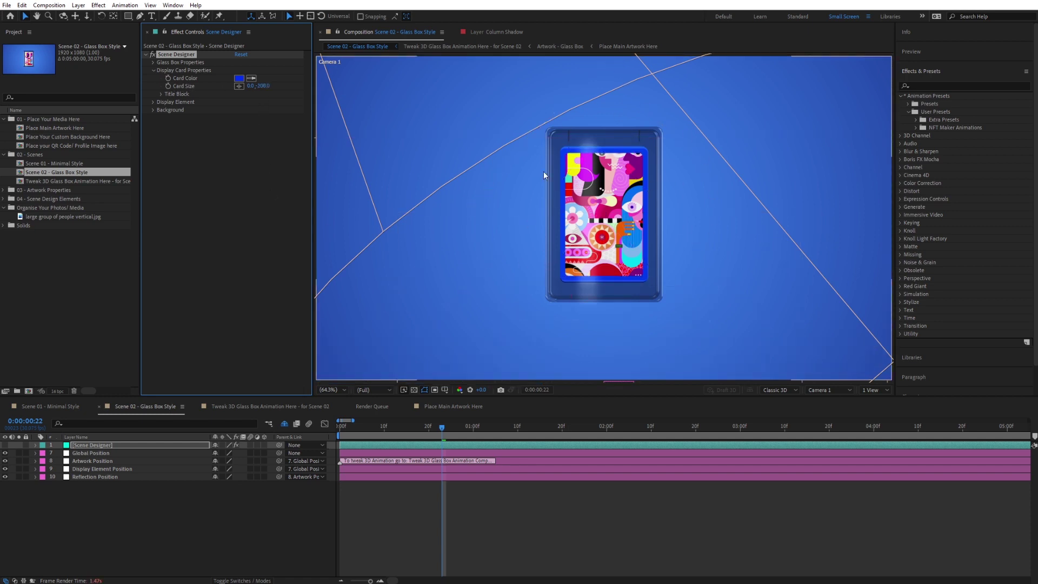
Step: Restore the display card color to white (FFFFFF) and set its vertical size back to 0
click(239, 78)
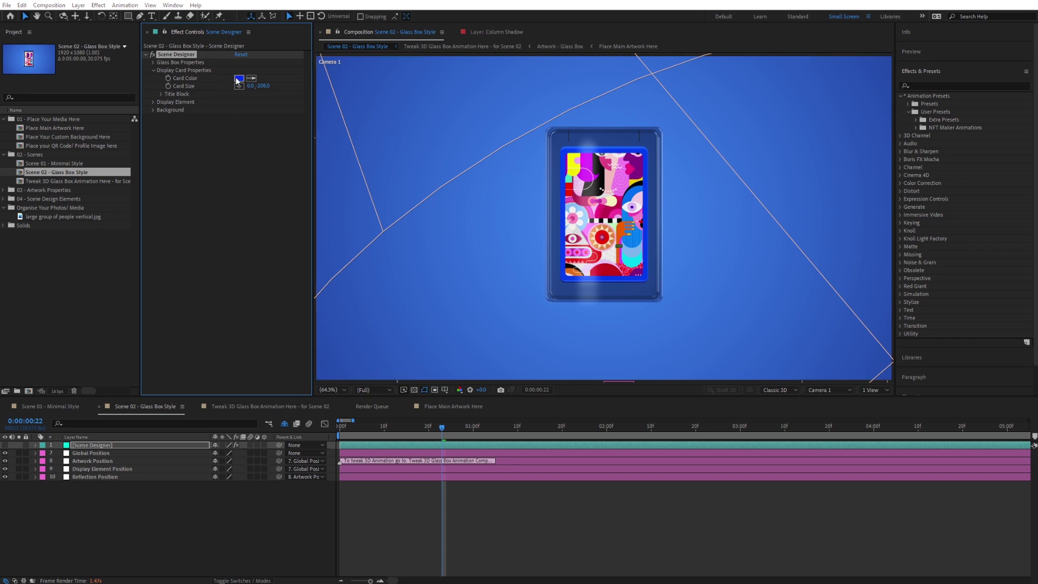
text(FFFFFF)
click(380, 182)
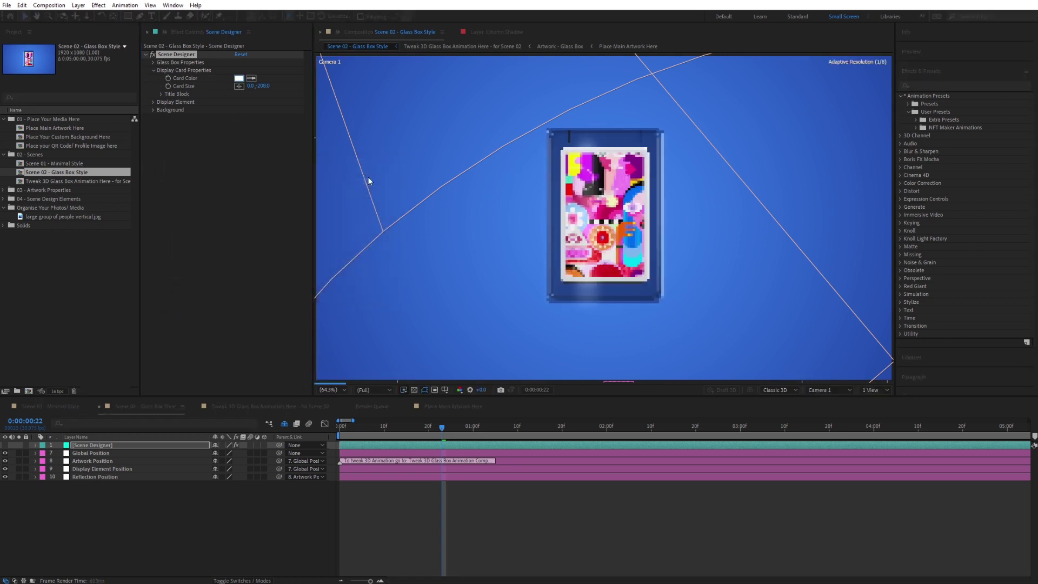
text(0)
key(Return)
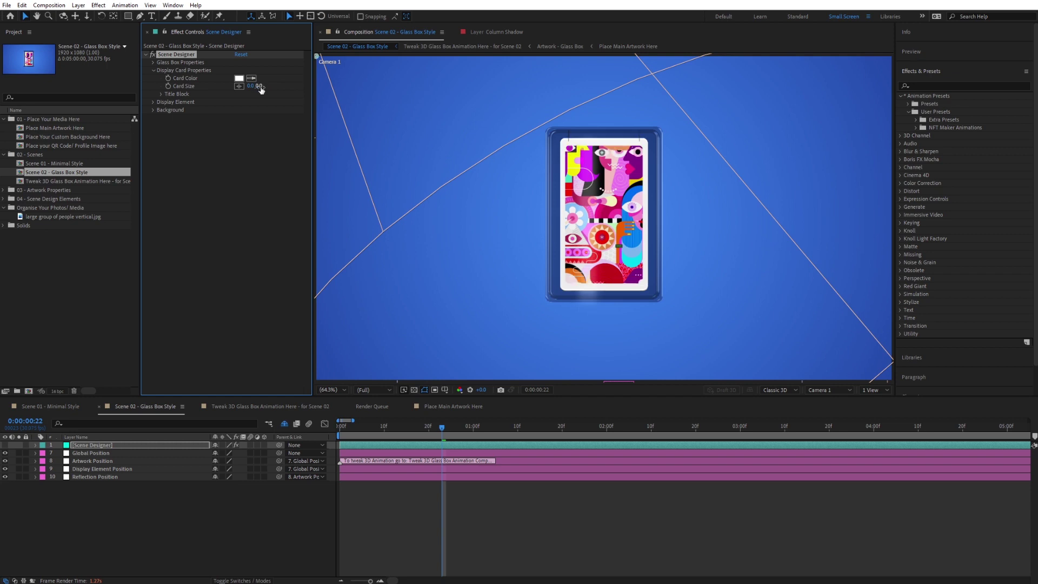
Step: Add the title block to the display card and try its position at -300 and higher up over the artwork
click(160, 95)
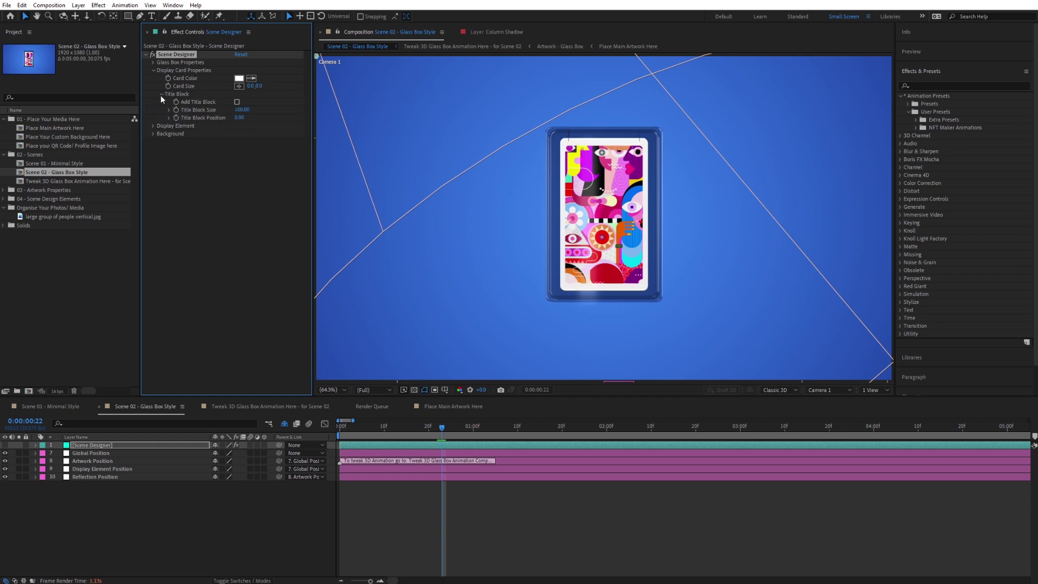
click(237, 102)
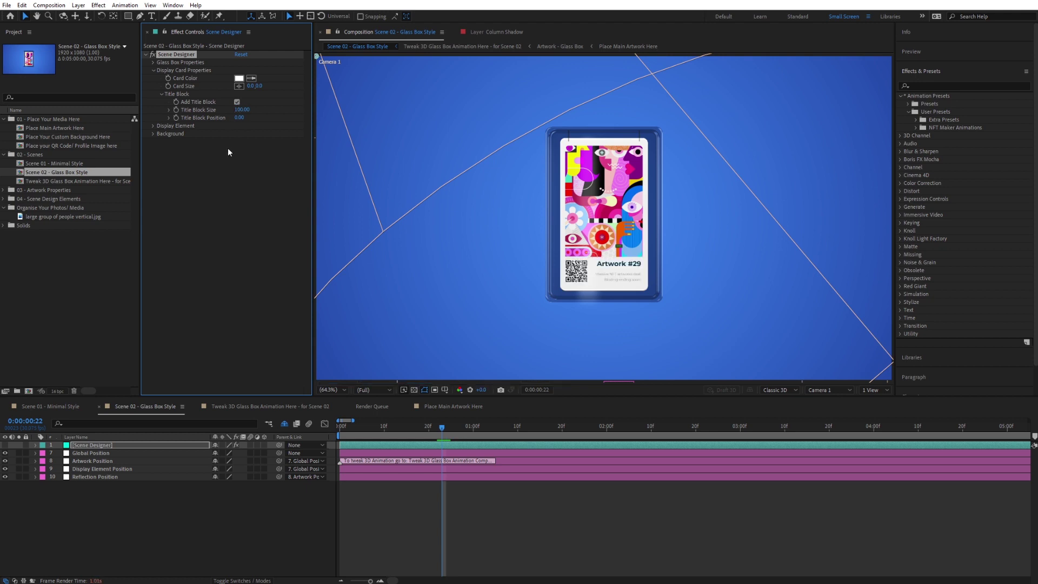
click(239, 117)
text(-300)
key(Return)
drag(242, 118, 263, 113)
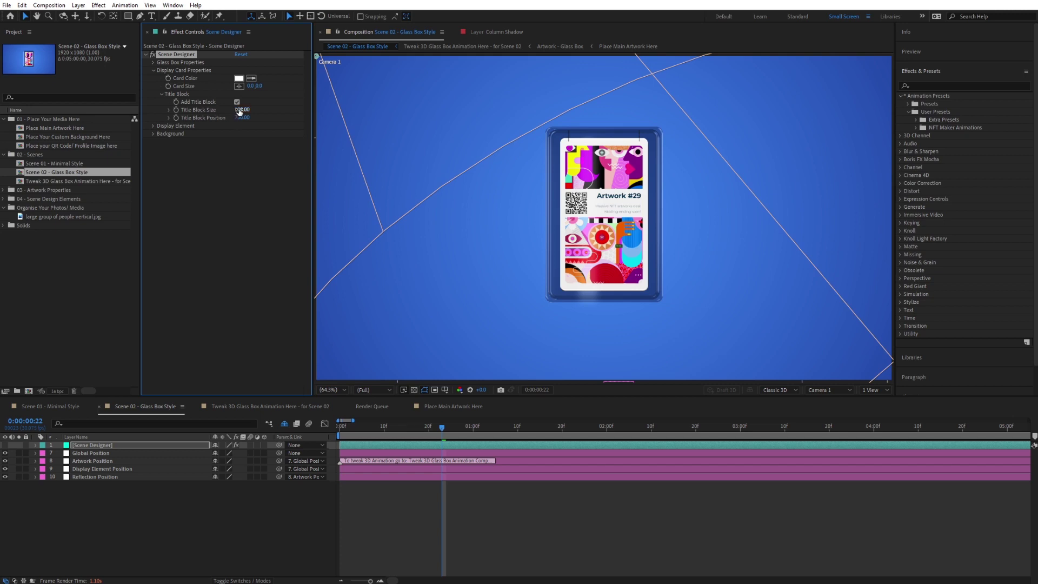
Step: Set the title block size to 79, and its position to 50 after trying 0
drag(239, 112, 233, 110)
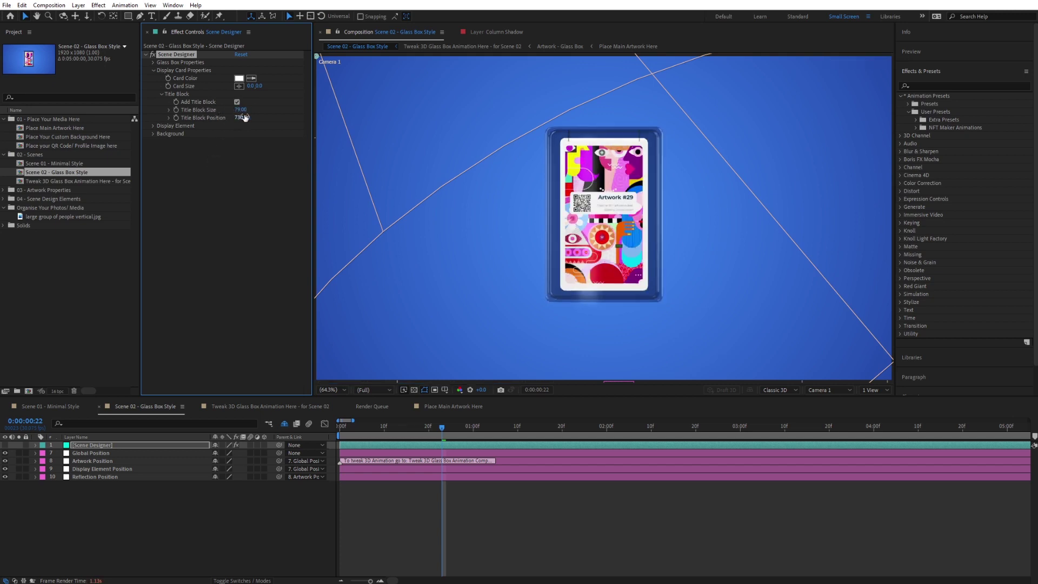
click(244, 117)
text(0)
key(Return)
click(239, 118)
text(50)
key(Return)
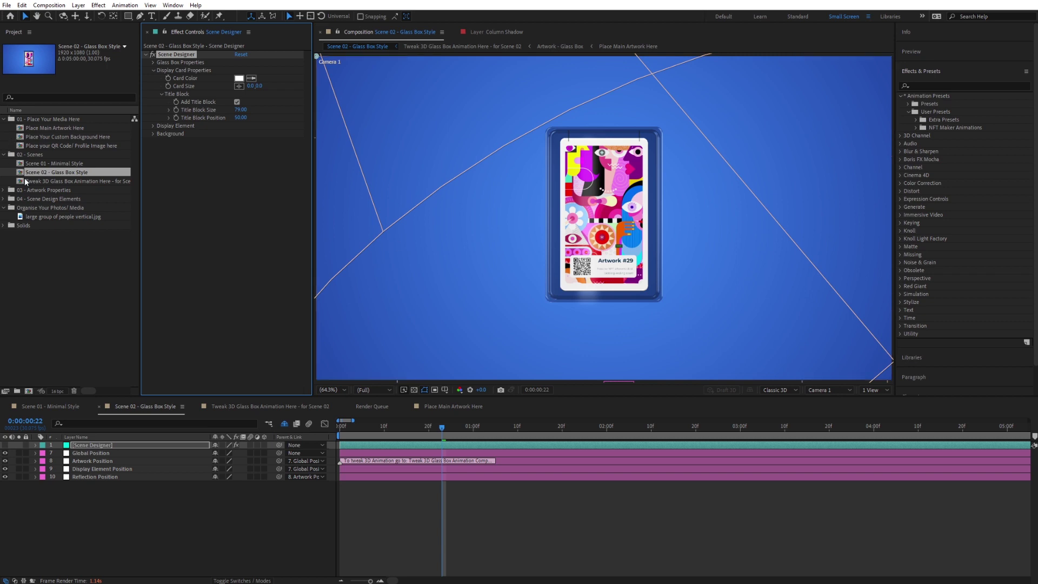
Step: Inspect the Artwork - Title Block composition's contents and return to the Scene 02 - Glass Box Style composition
click(4, 190)
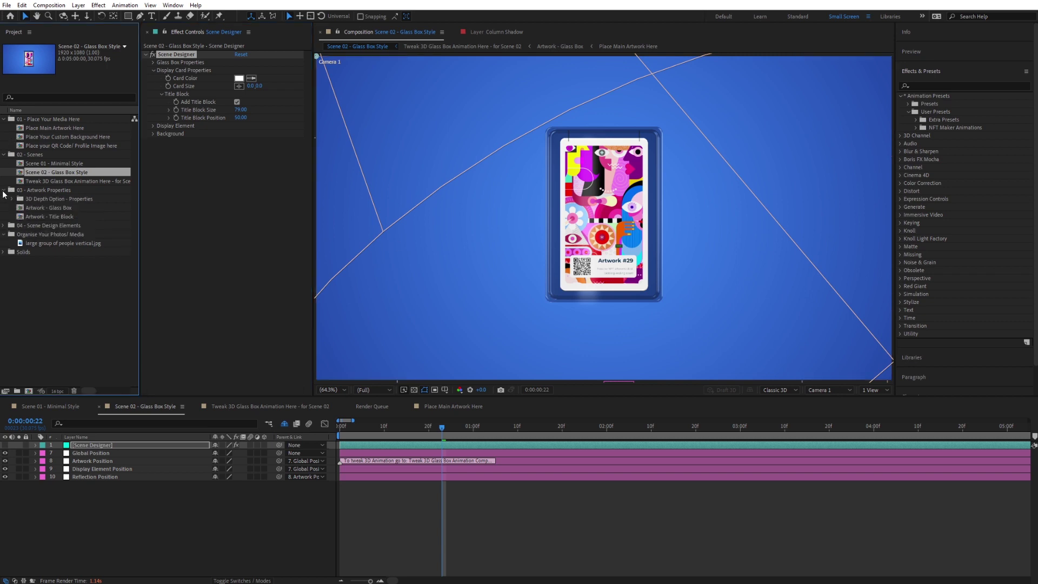
click(50, 218)
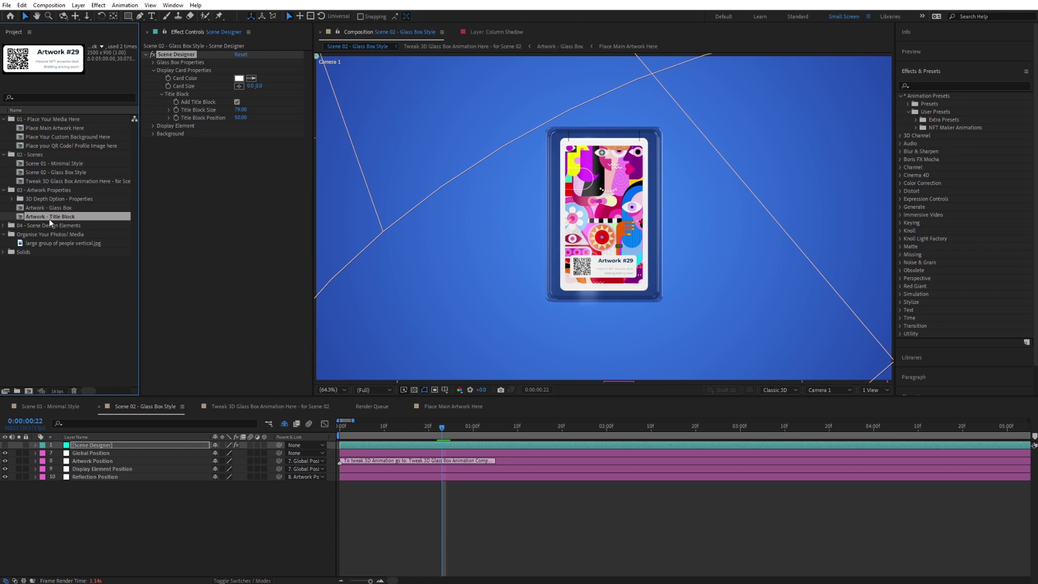
double_click(50, 219)
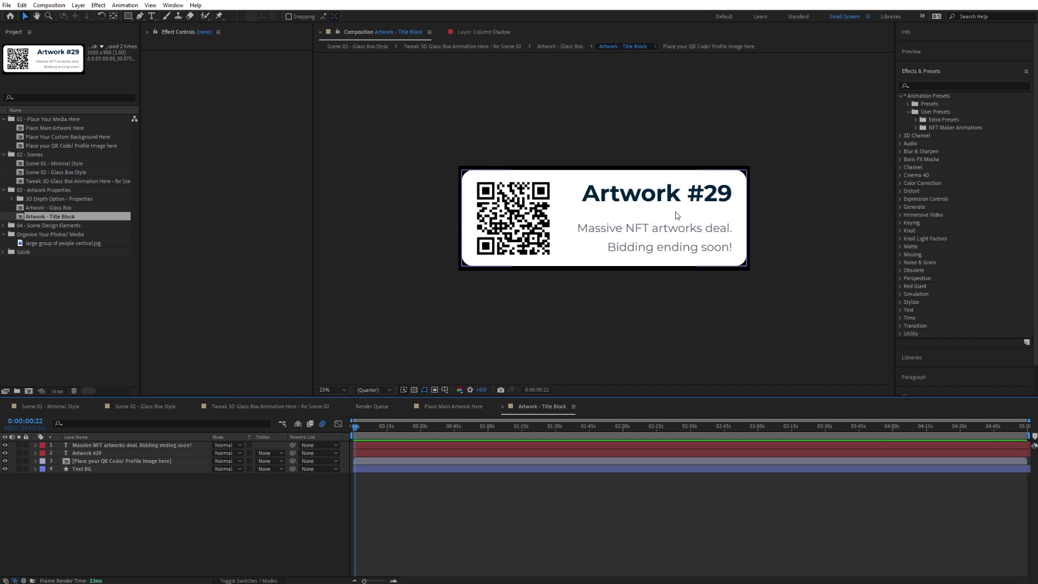
click(365, 46)
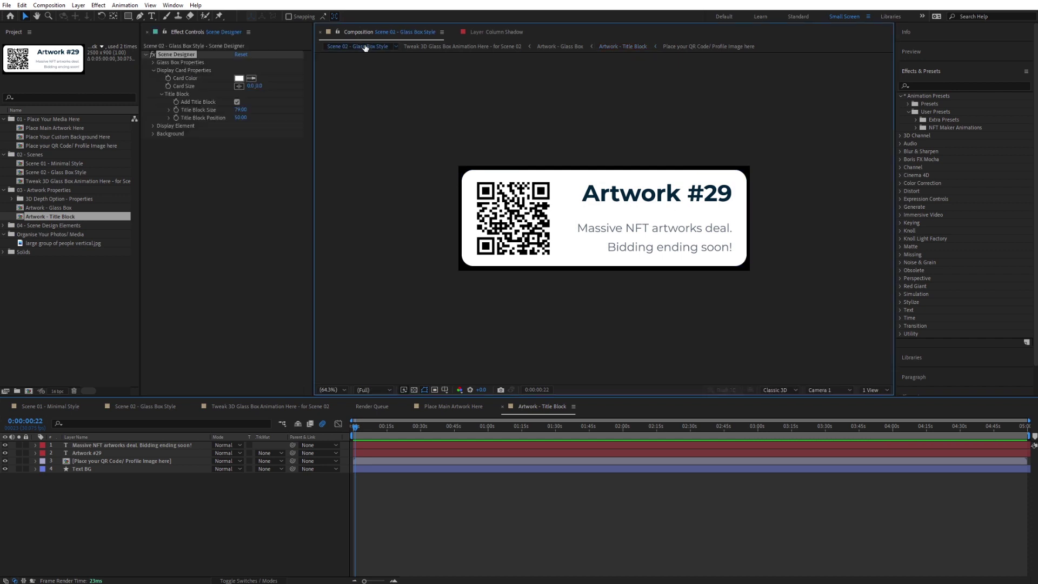
Step: Try the platform and the column as display elements beneath the glass box, and switch both off again
click(161, 94)
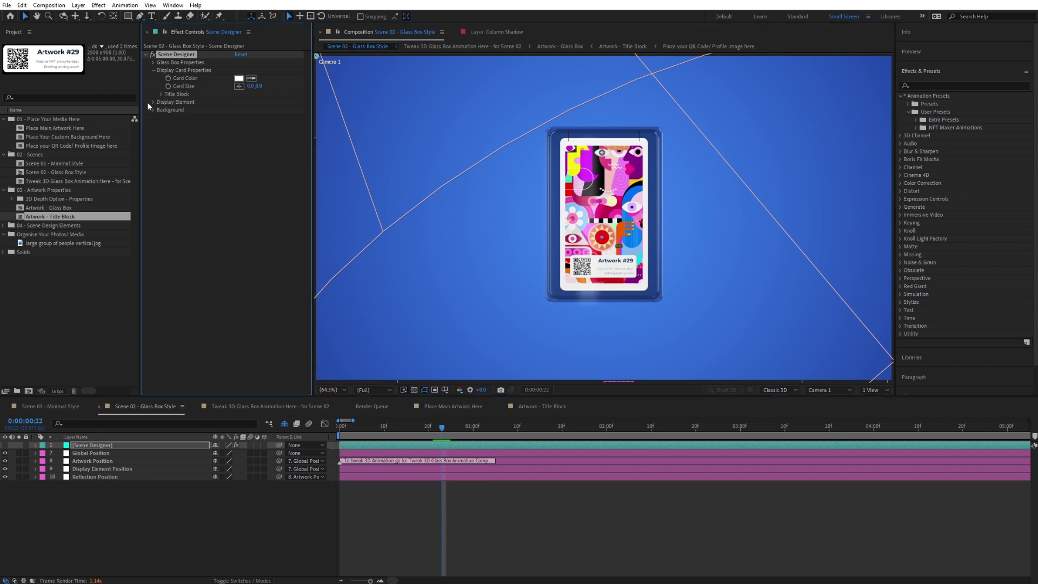
click(154, 103)
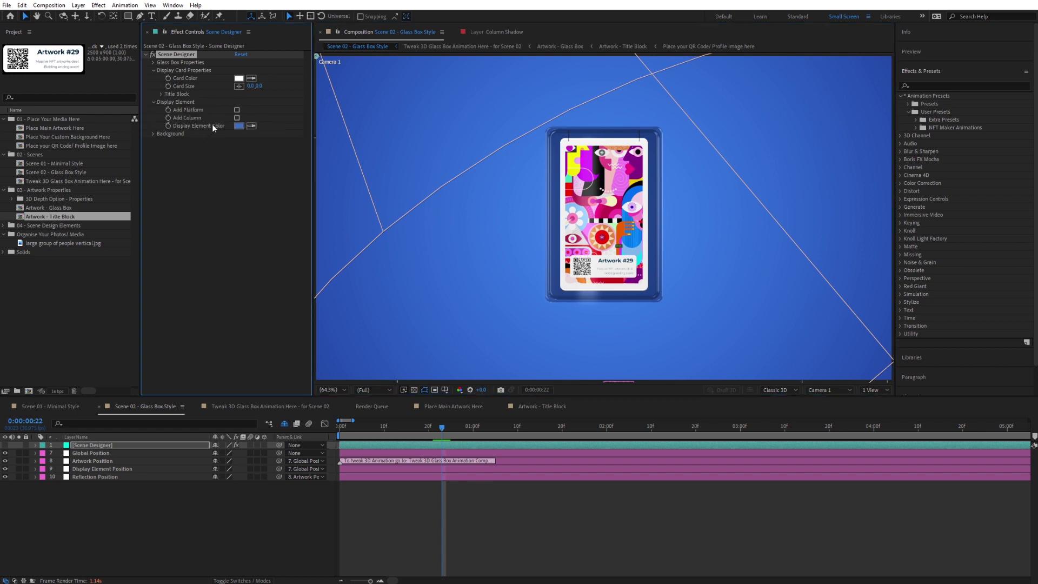
click(236, 111)
click(236, 110)
click(237, 118)
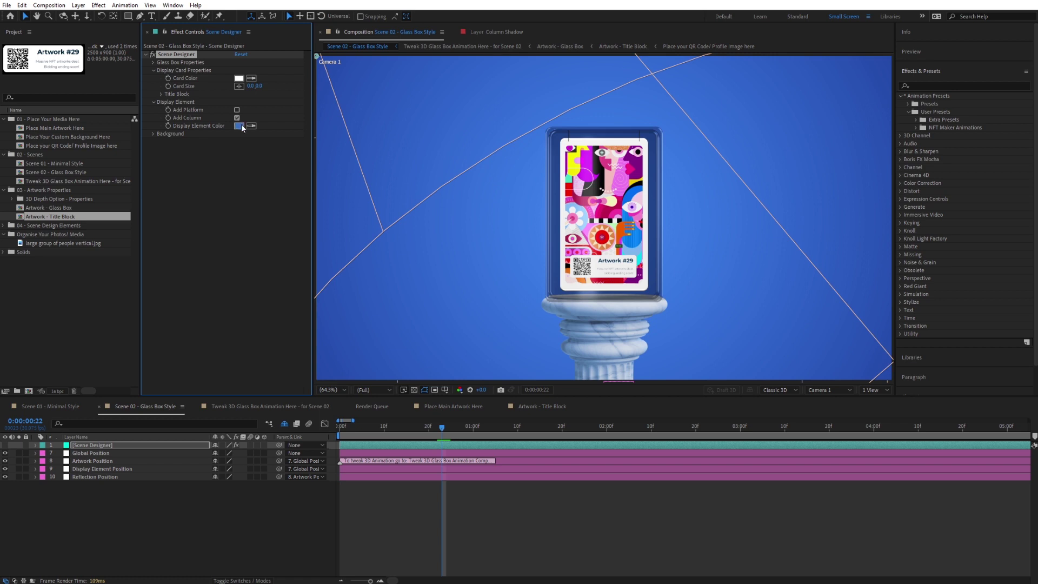
click(153, 133)
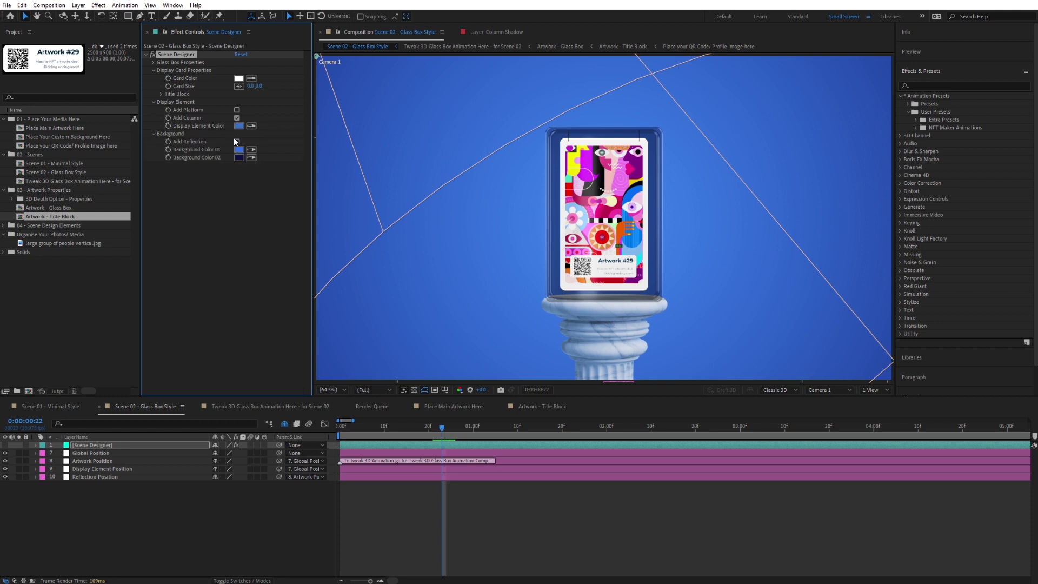
click(237, 118)
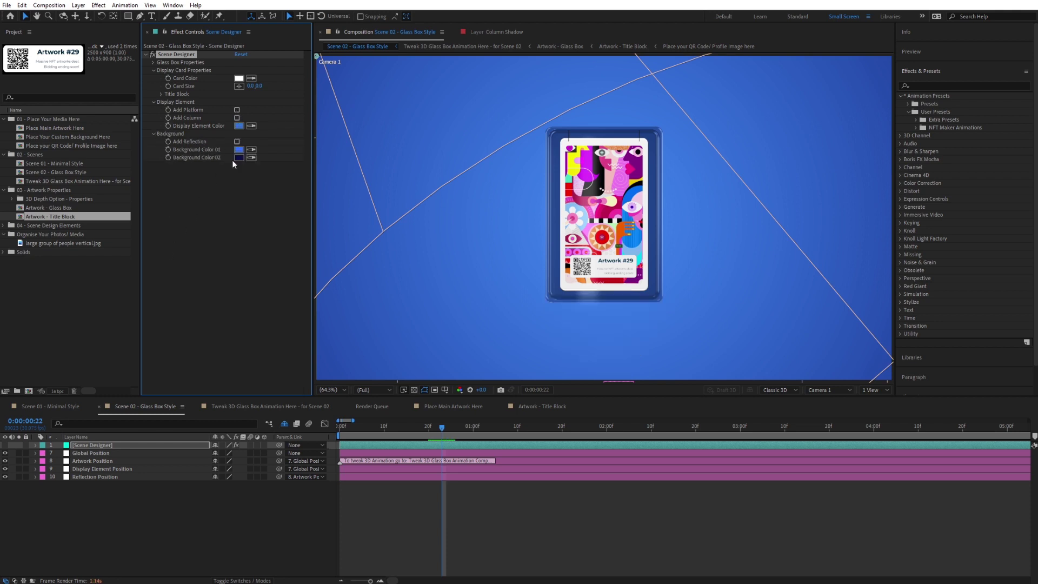
Step: Try the background reflection on and off, and set Background Color 01 to purple (AF34EE)
click(238, 141)
click(238, 141)
click(239, 150)
click(299, 210)
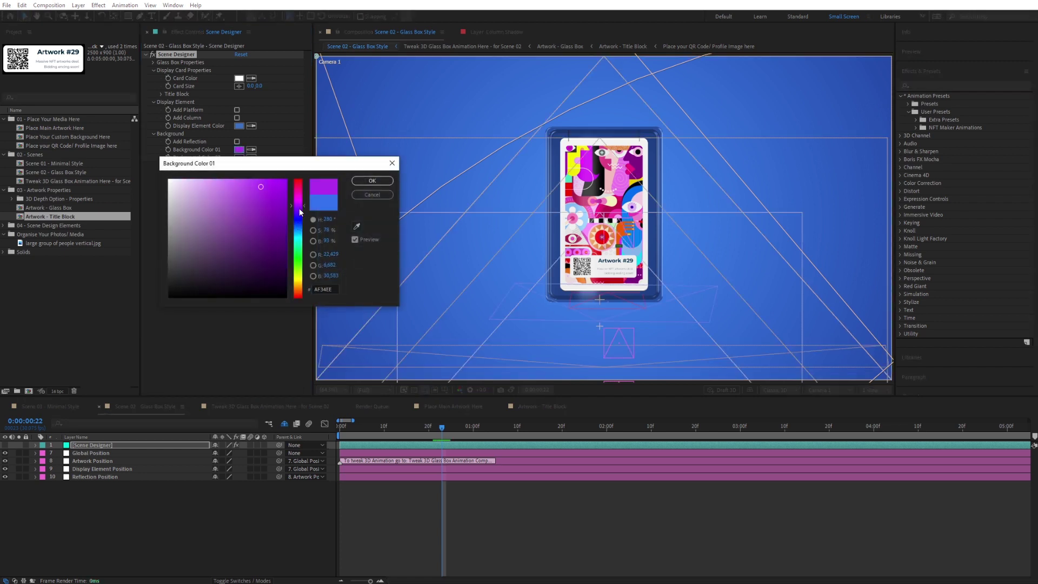
click(372, 180)
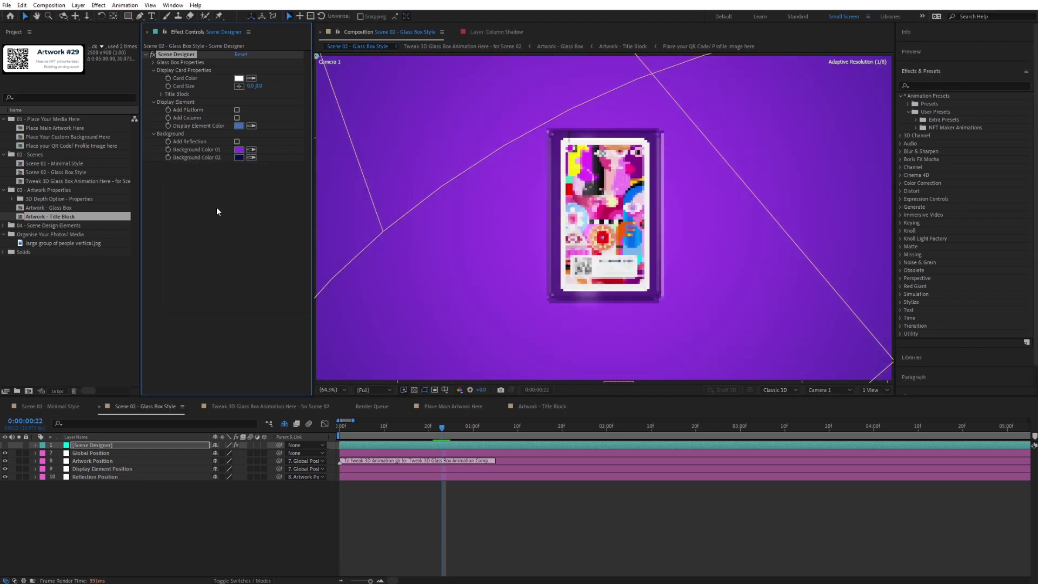
Step: Add the column under the glass box and match its display element color to the purple sampled from the background
click(236, 117)
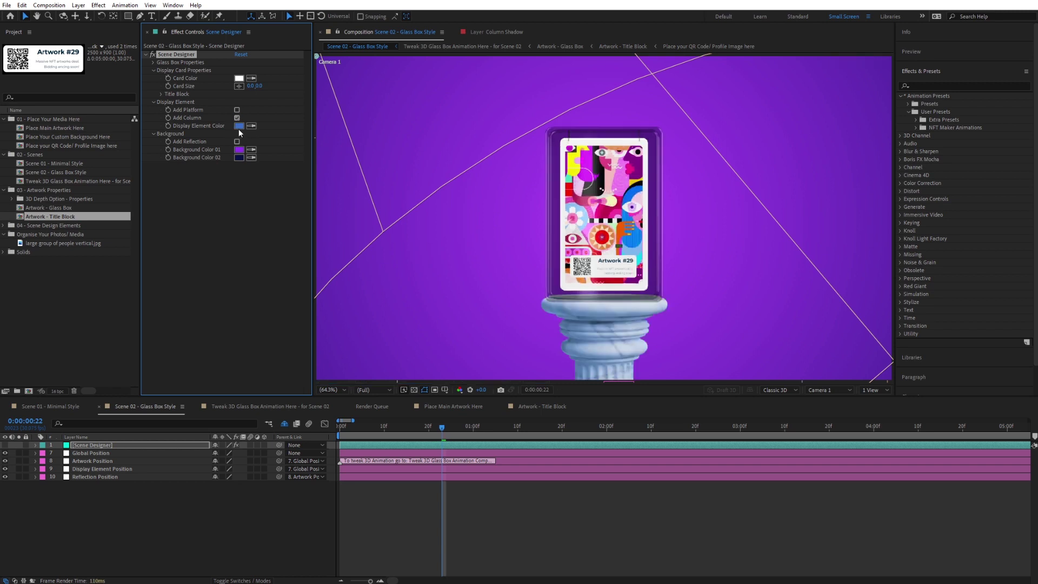
click(251, 125)
click(432, 150)
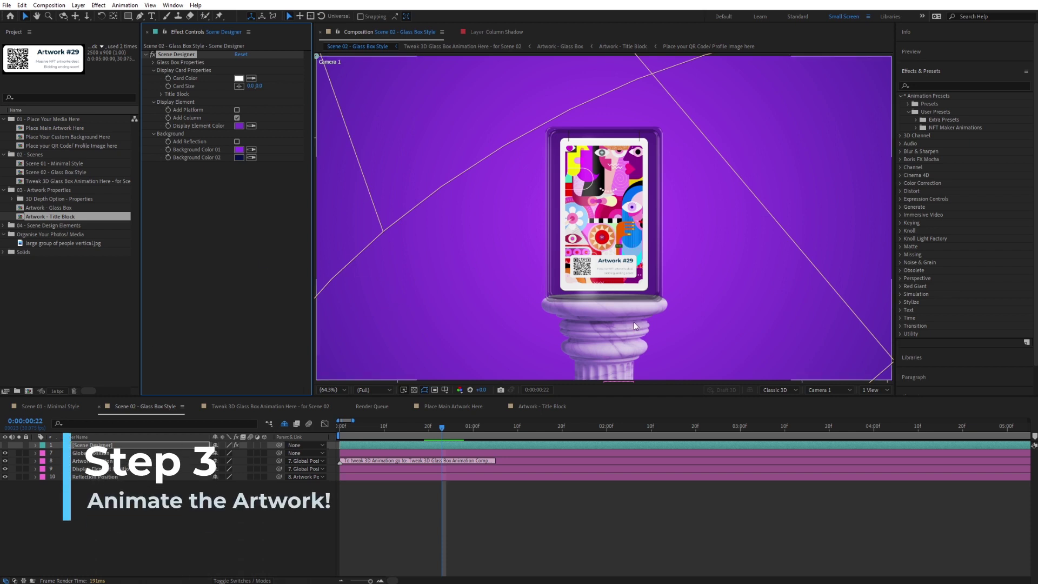
Step: Move the scene up with the Global Position layer and raise the glass box off the column with Artwork Position
click(89, 453)
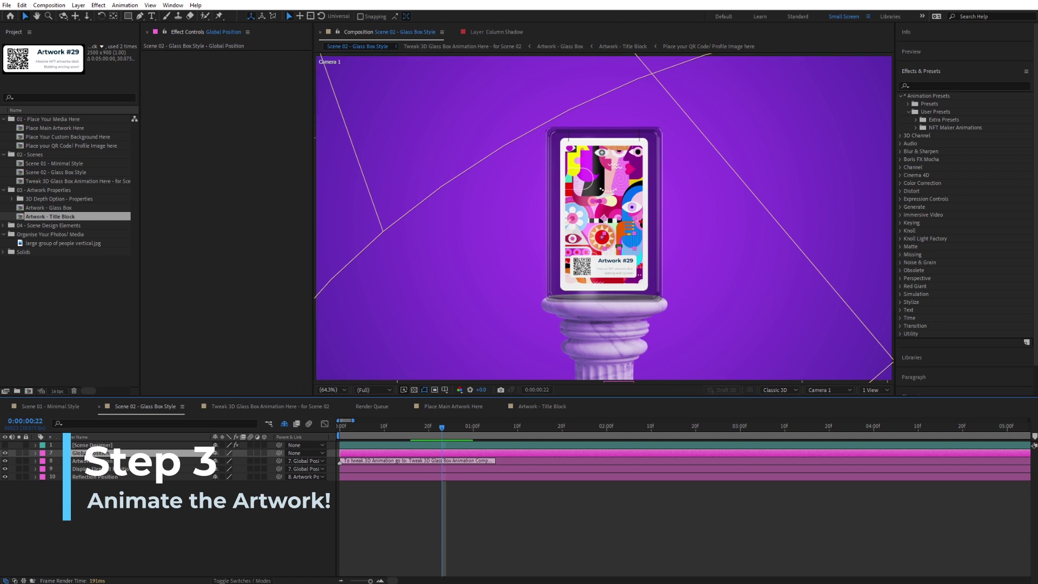
drag(618, 238, 614, 193)
click(96, 461)
click(119, 495)
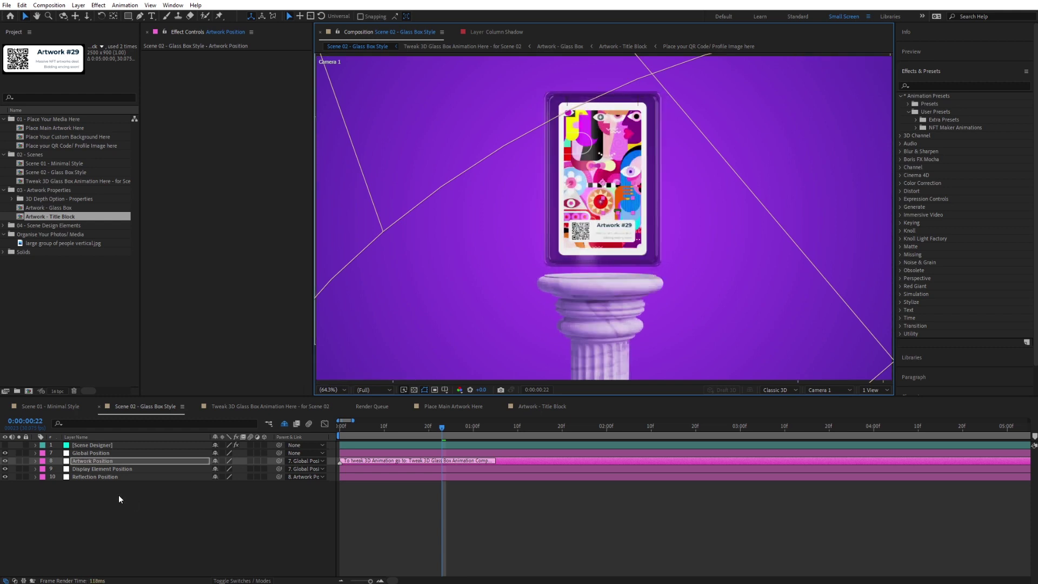
Step: Lower the column slightly away from the glass box using the Display Element Position layer
click(102, 468)
drag(615, 329, 610, 328)
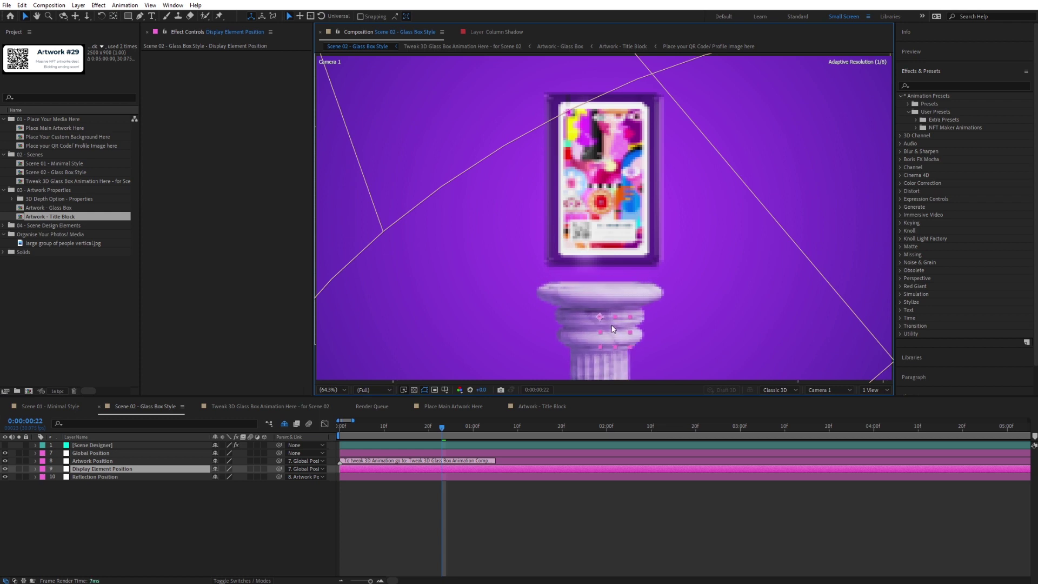
click(501, 487)
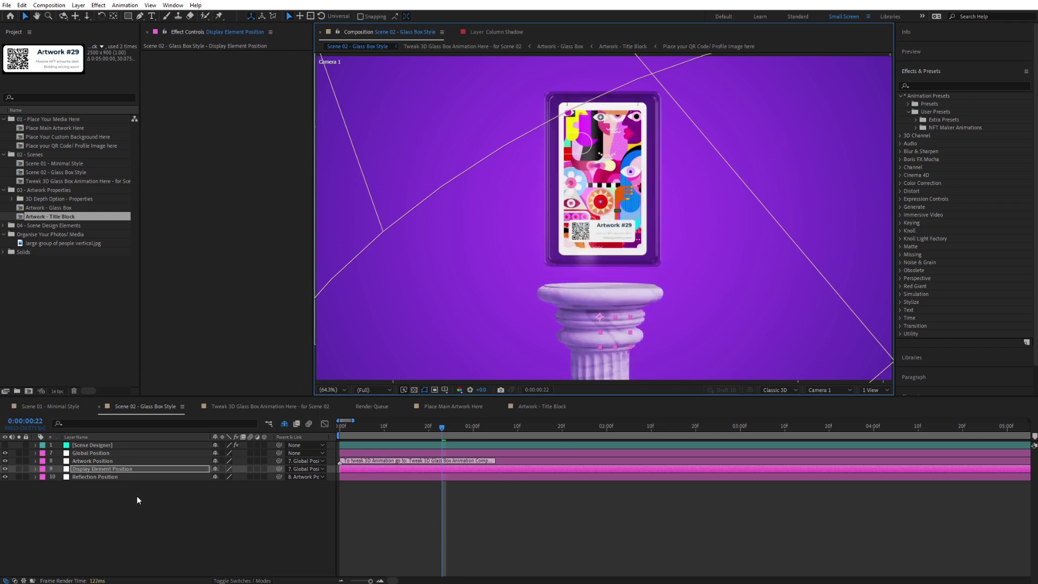
click(100, 477)
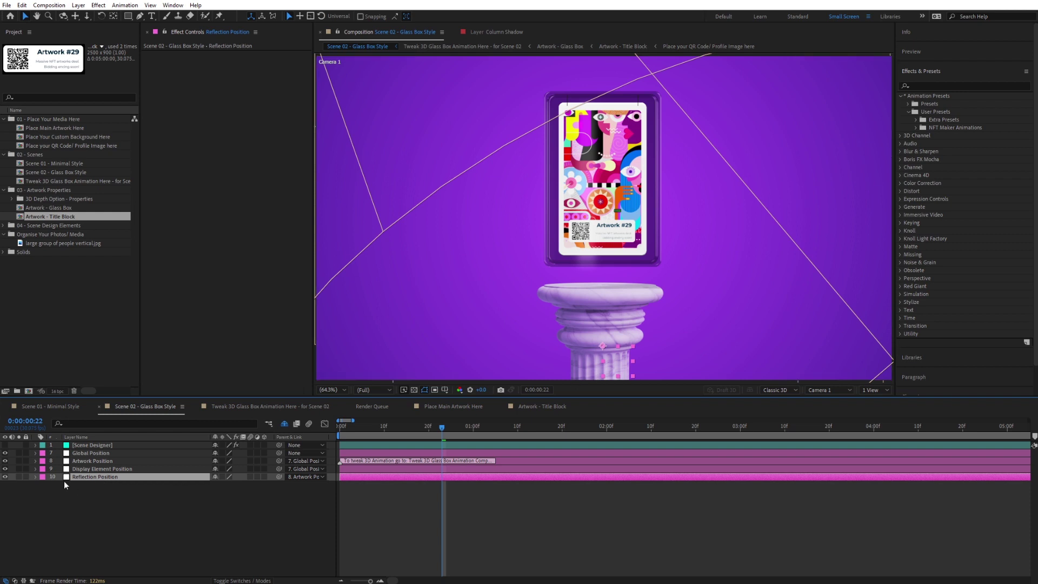
click(81, 498)
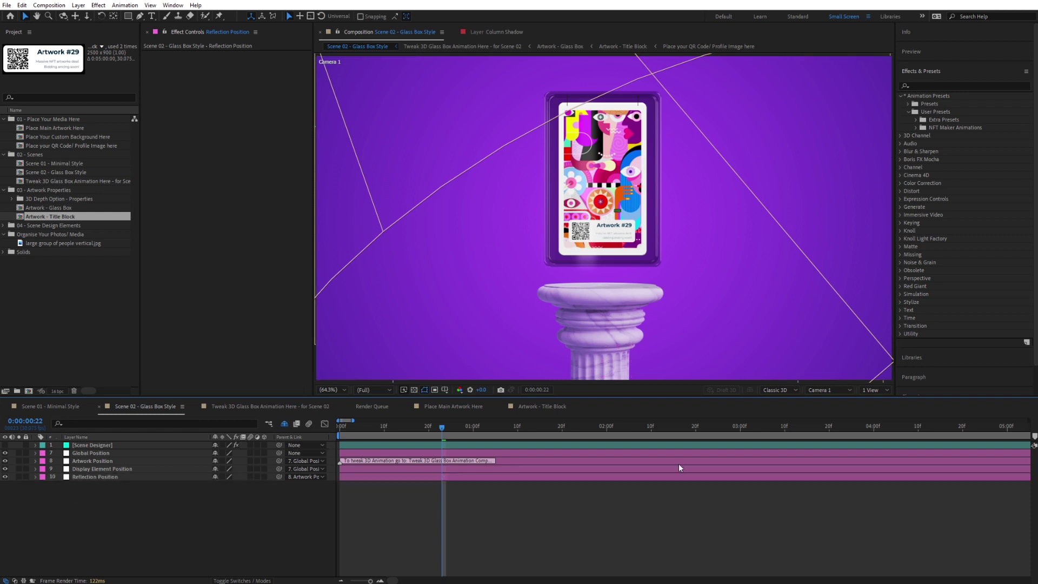
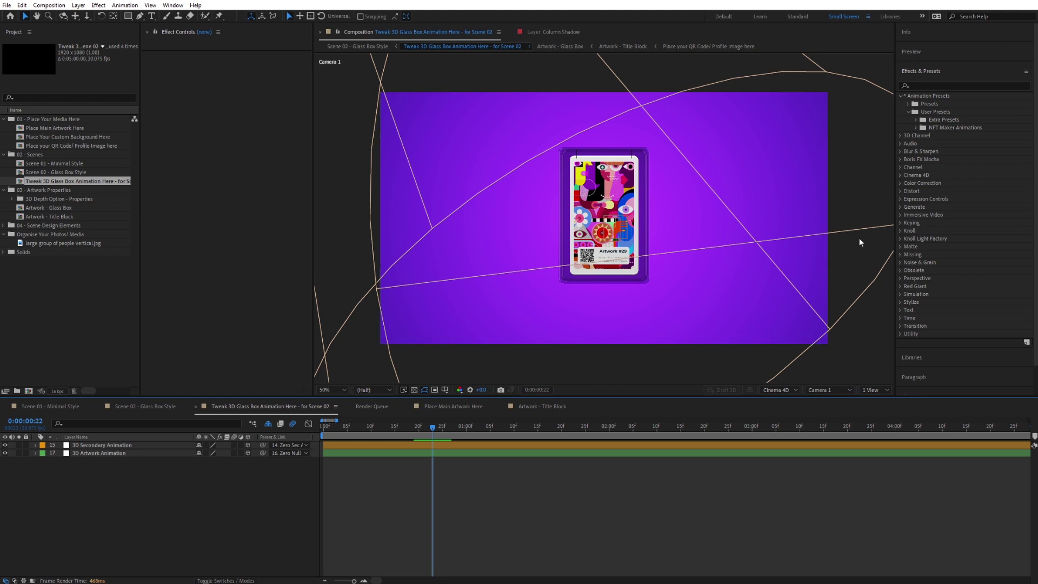
Step: In the Tweak 3D Glass Box Animation composition for Scene 02, expand the NFT Maker 3D Animations presets
click(921, 129)
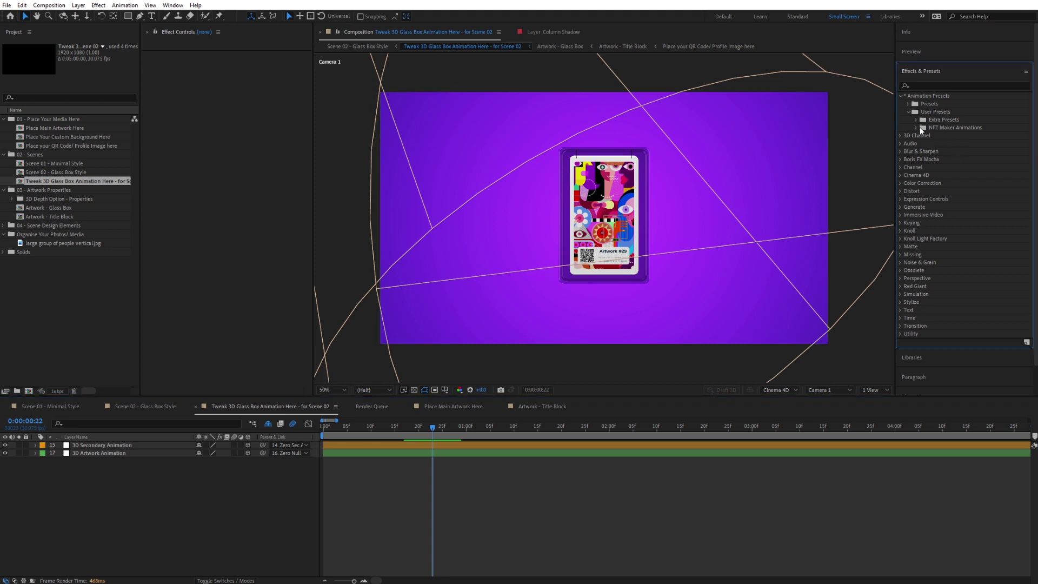
click(916, 128)
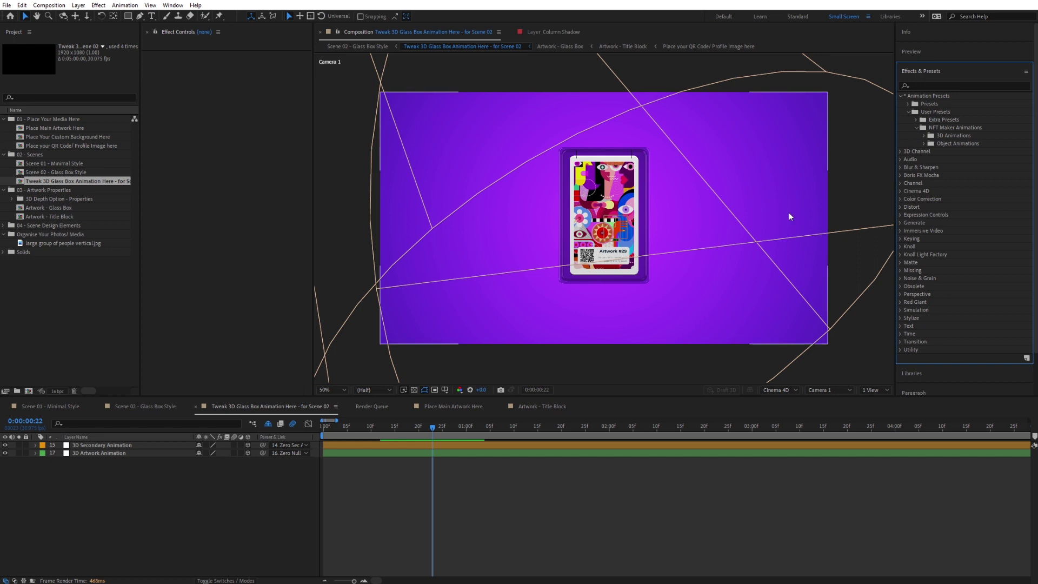
click(925, 135)
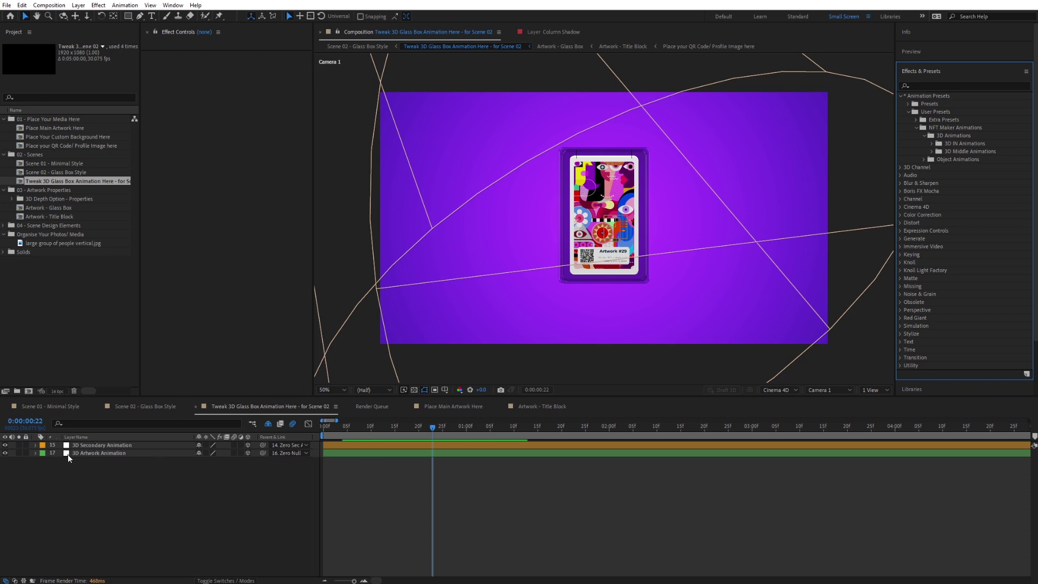
Step: Apply the IN_3D Rotate In_Pop In_Left preset to the 3D Artwork Animation layer at 0:00:00:00
click(85, 454)
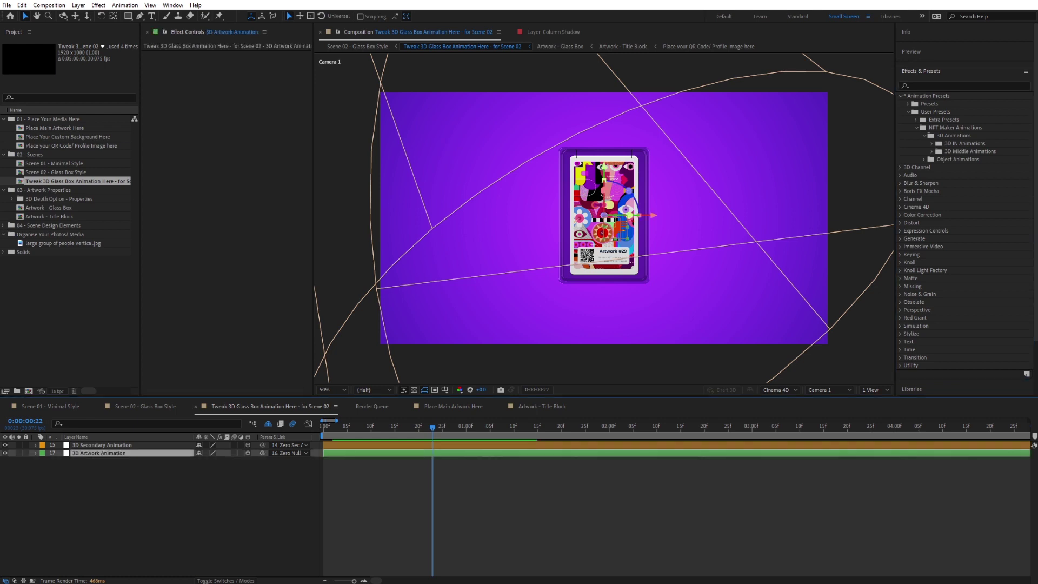
click(324, 427)
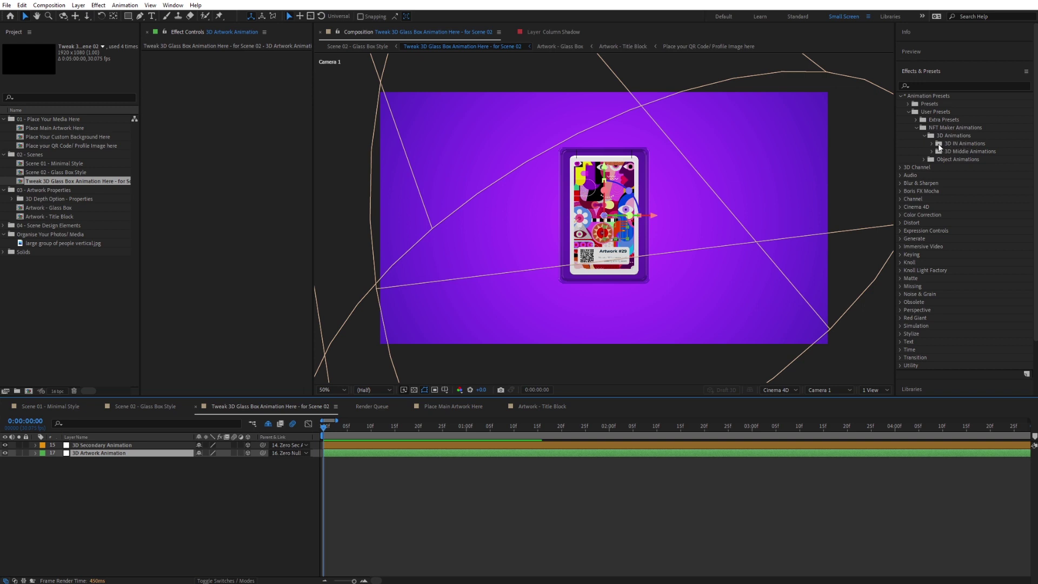
click(933, 145)
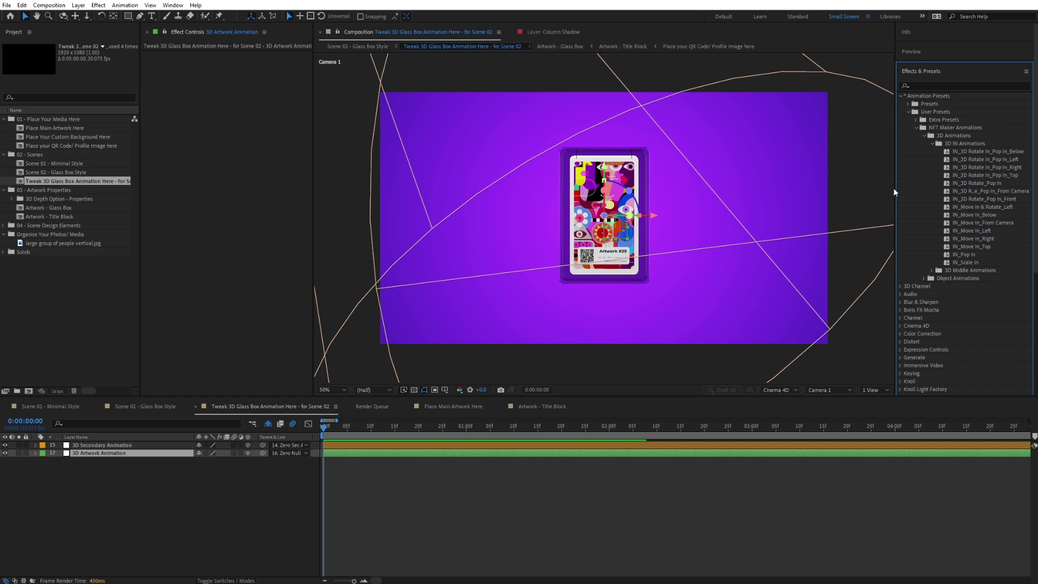
drag(897, 190, 856, 195)
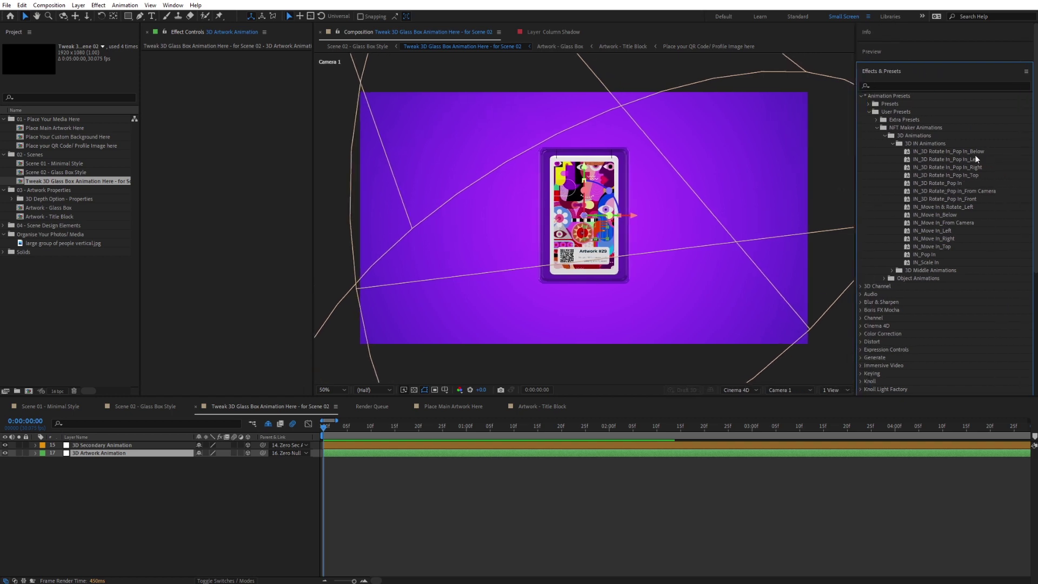
click(944, 151)
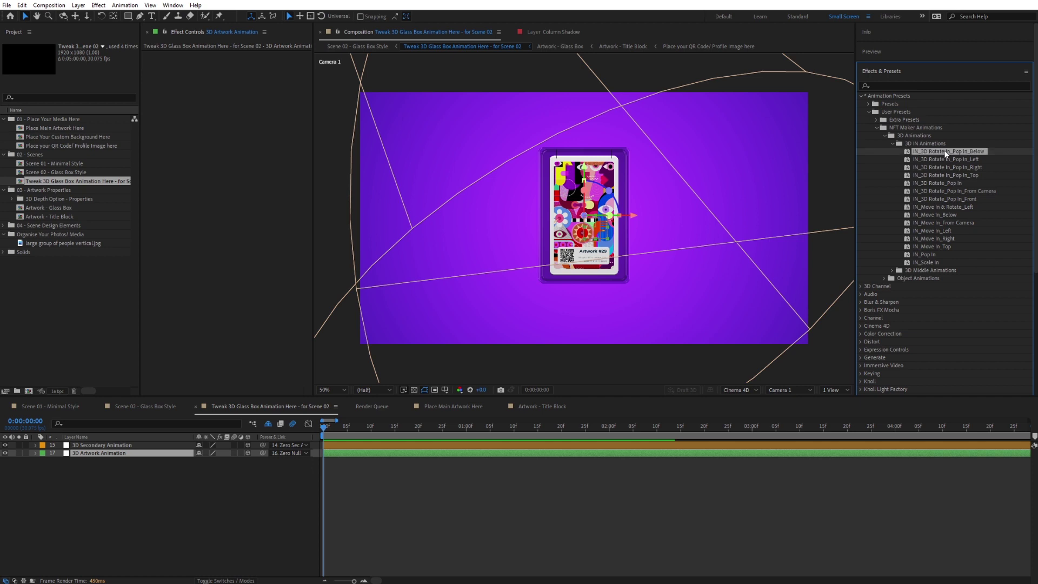
click(946, 159)
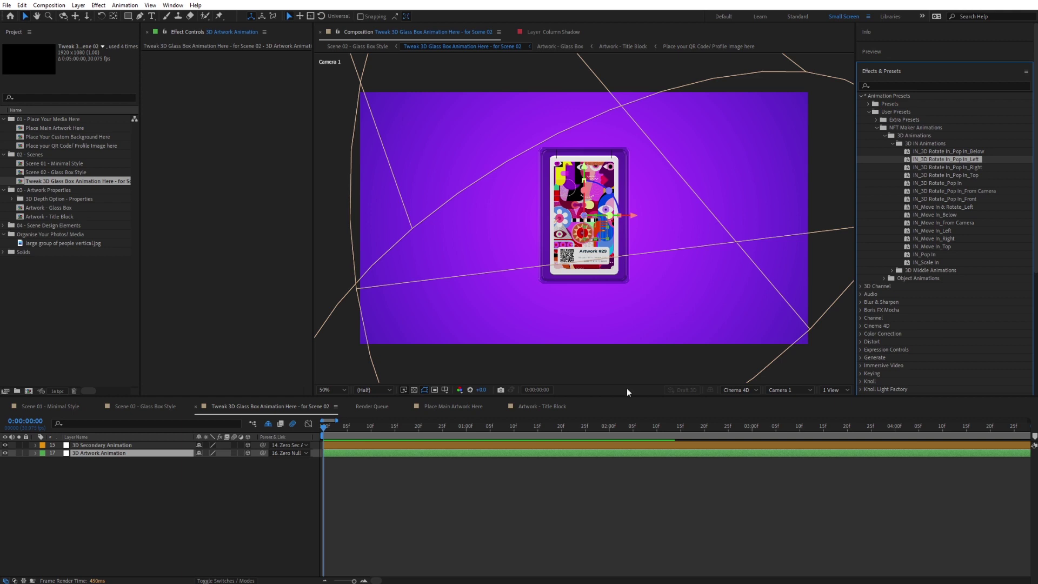
double_click(919, 158)
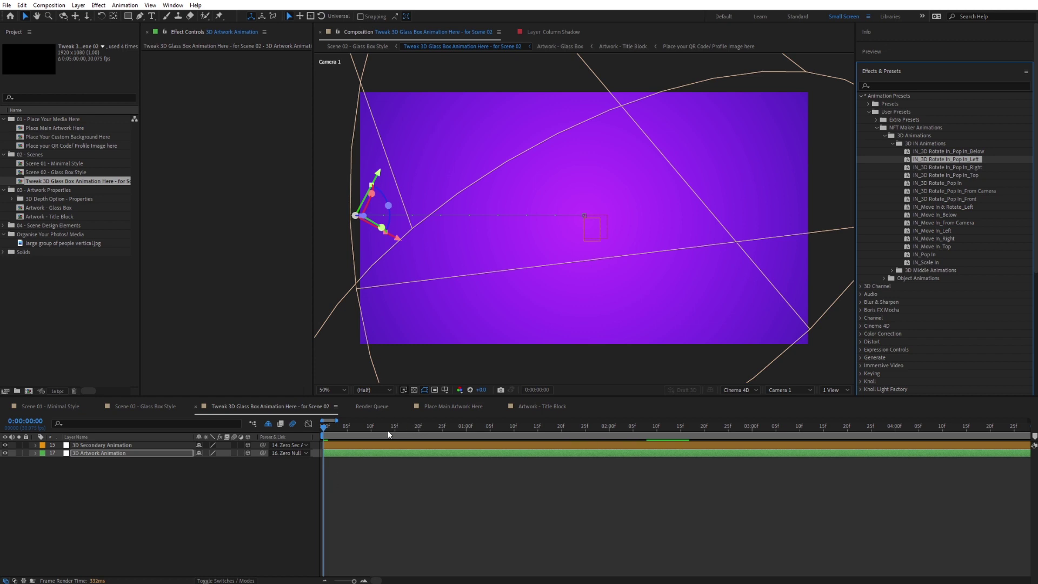
Step: Preview the artwork's entrance animation in the tweak composition and in Scene 02 - Glass Box Style
key(space)
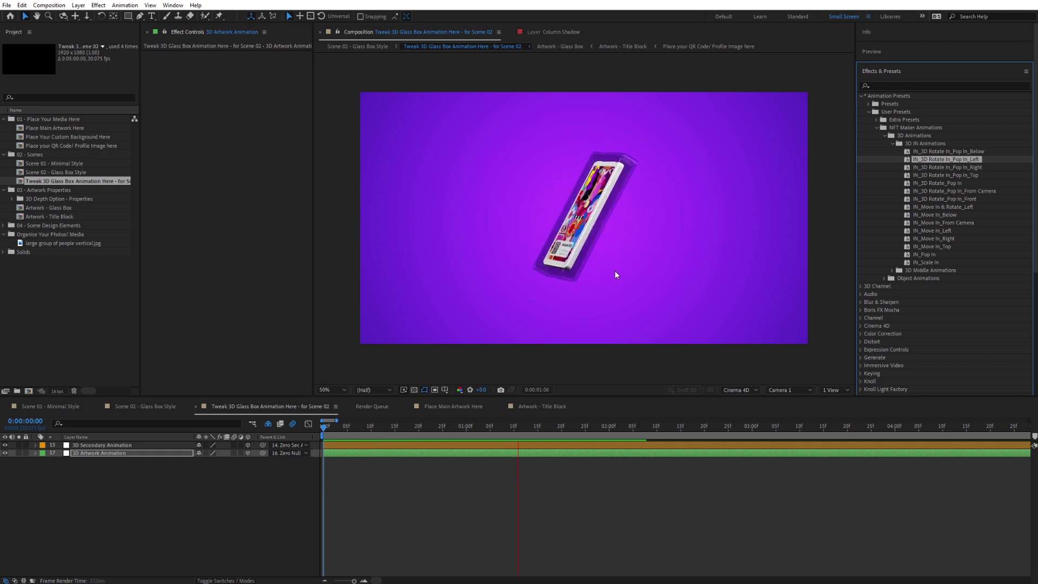
click(350, 48)
click(351, 47)
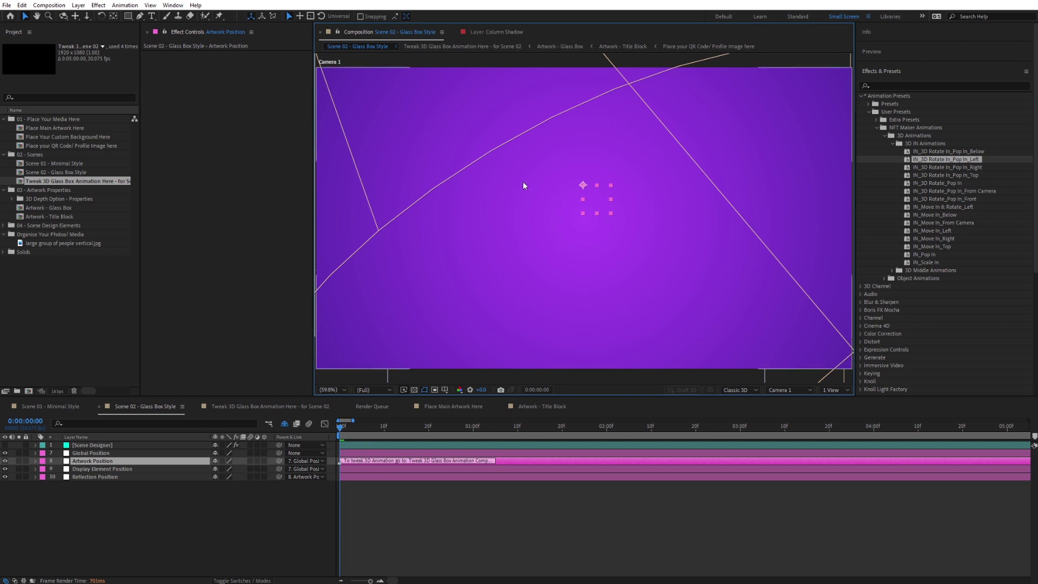
key(space)
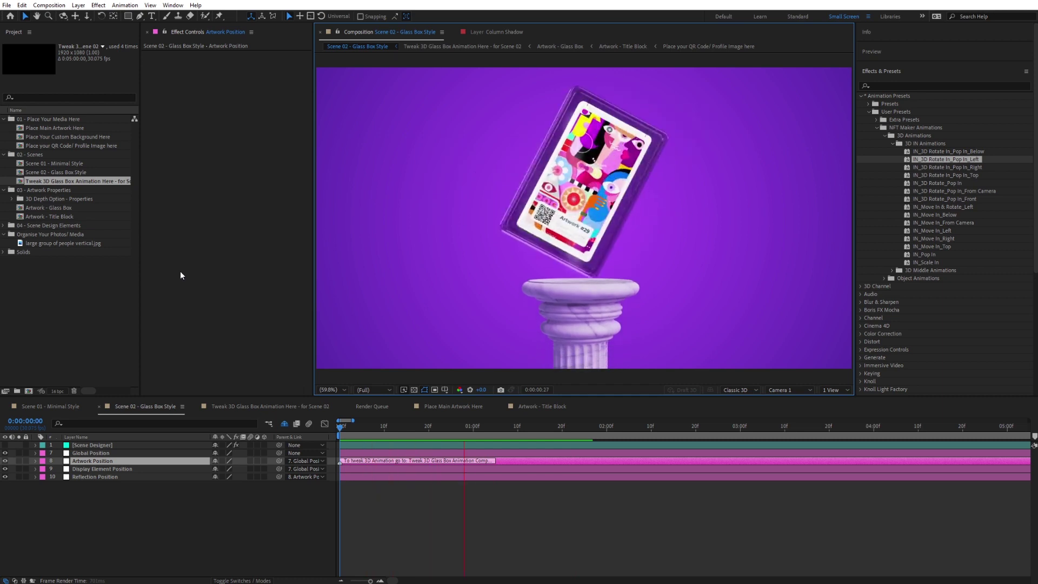
key(space)
key(space)
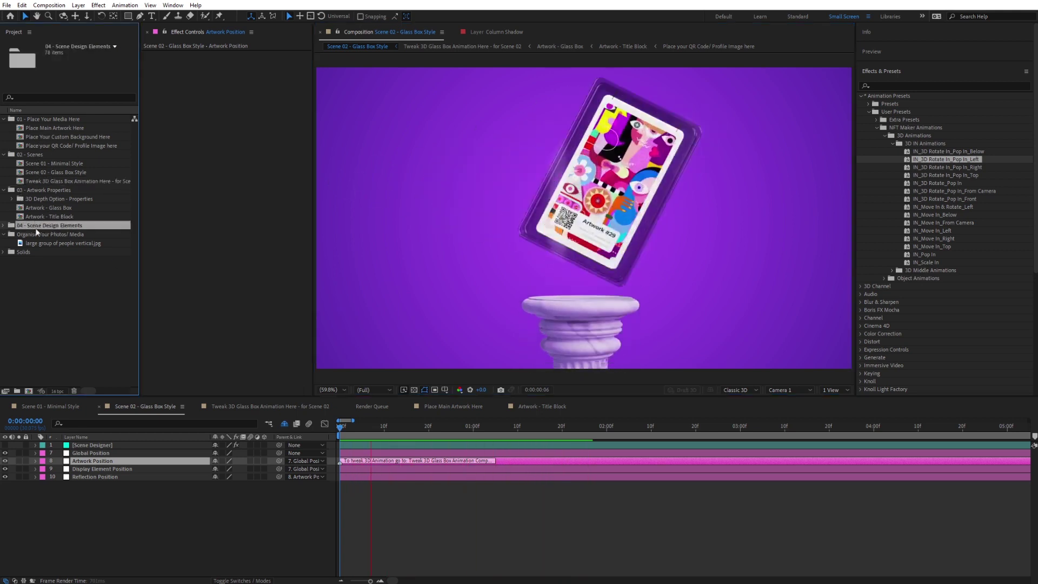
Step: Add the Bulb from the 02 - Scene Design Objects folder to Scene 02, placing it to the left of the glass box
click(4, 226)
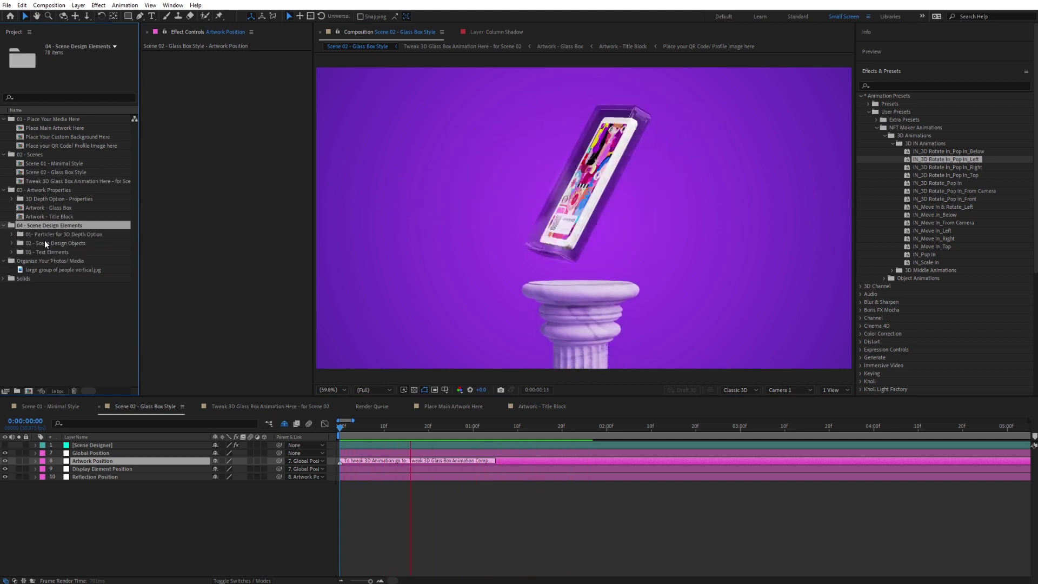
click(33, 244)
click(12, 243)
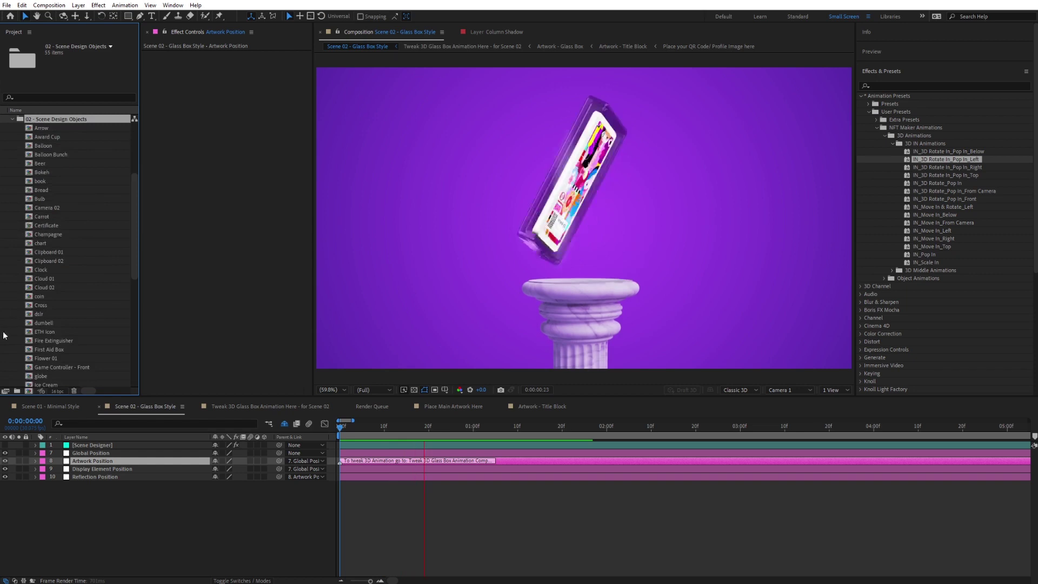
scroll(83, 177, down, 1)
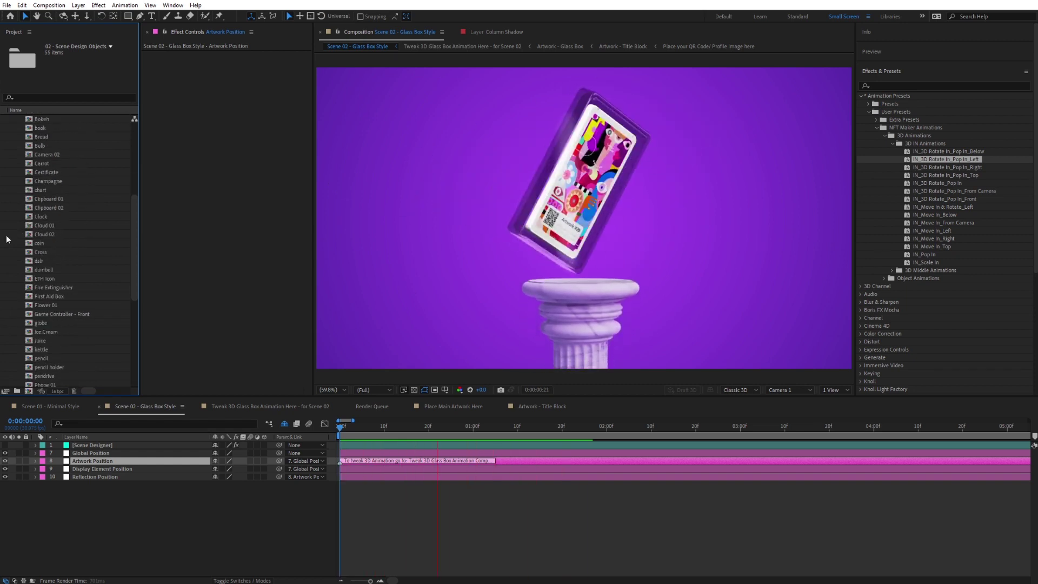
scroll(79, 308, up, 3)
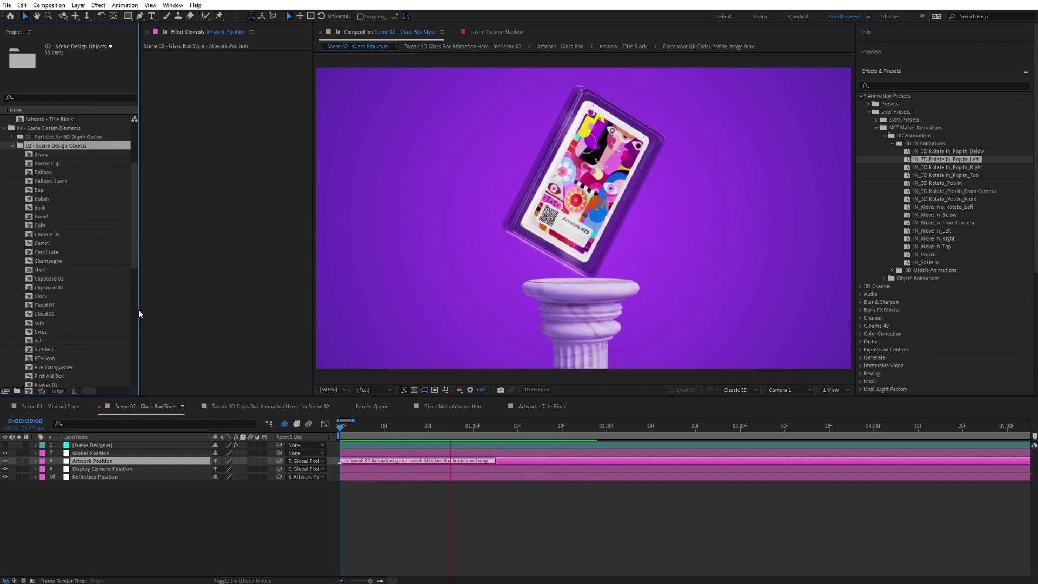
drag(49, 225, 436, 211)
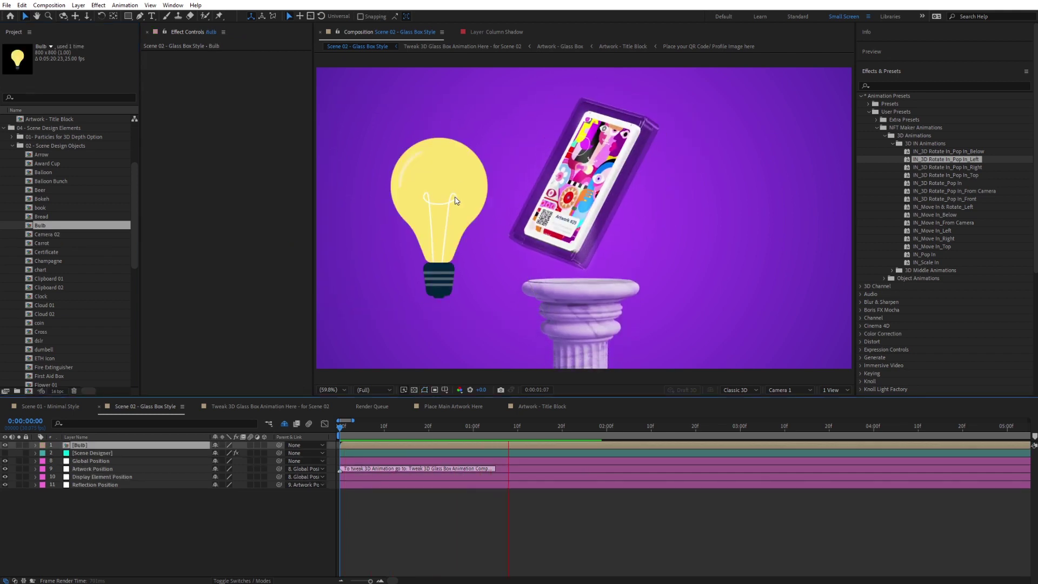
Step: At 0:00:00:19, scale the Bulb layer down to about 18% and place it beside the glass box's upper left side
key(s)
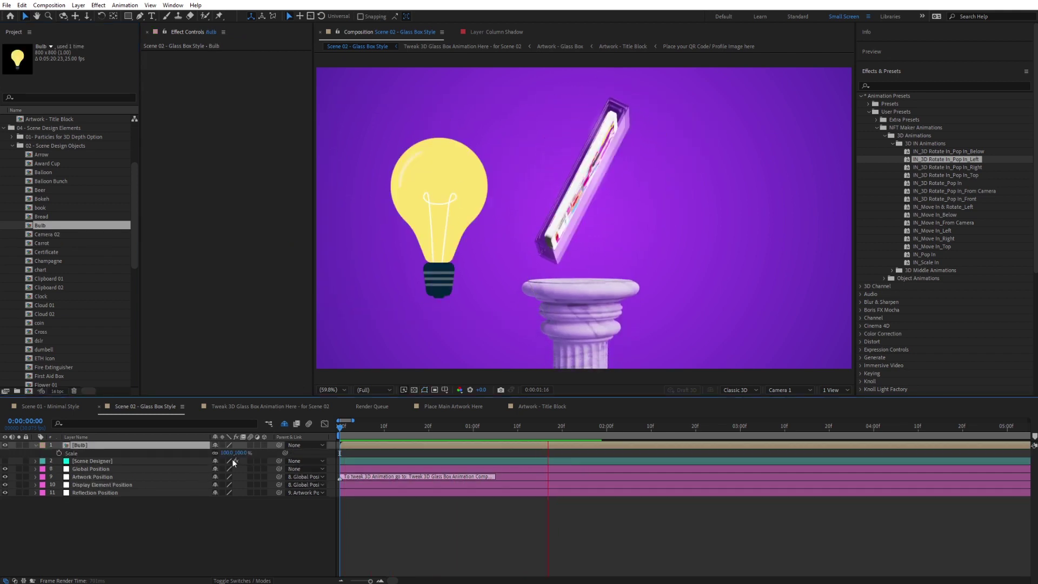
drag(238, 453, 215, 457)
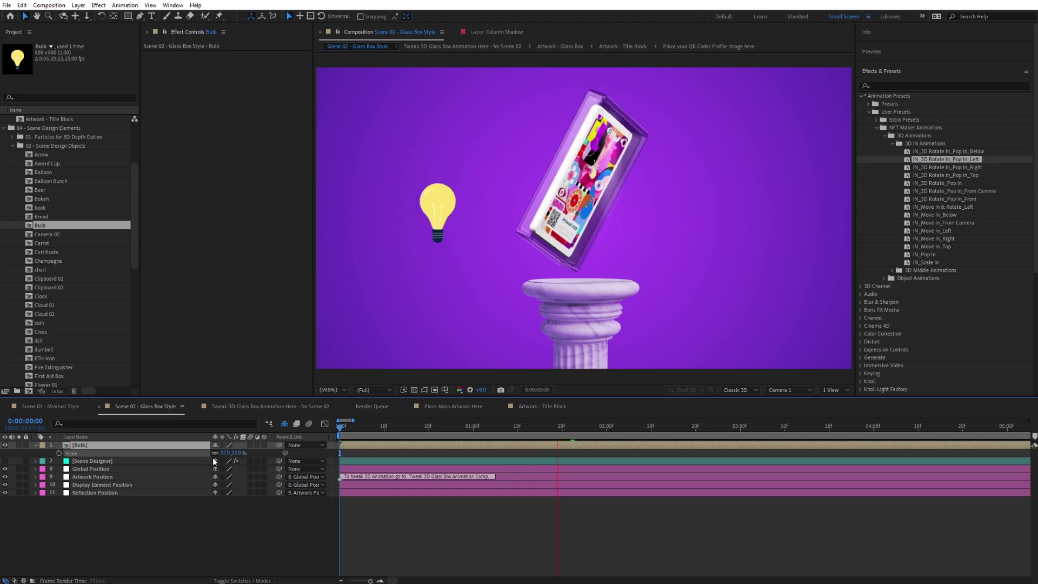
click(428, 426)
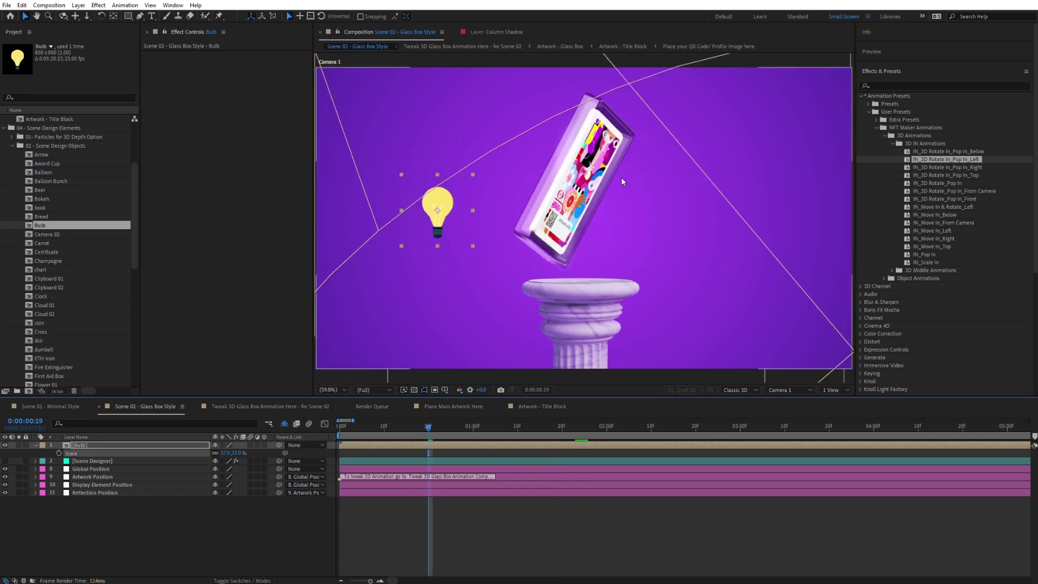
drag(233, 453, 219, 455)
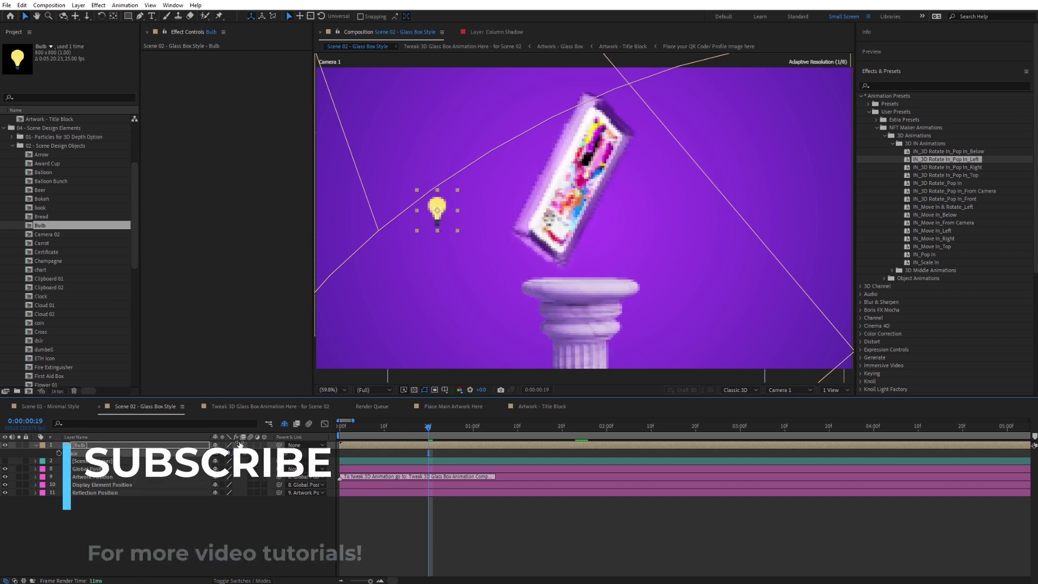
drag(453, 211, 498, 133)
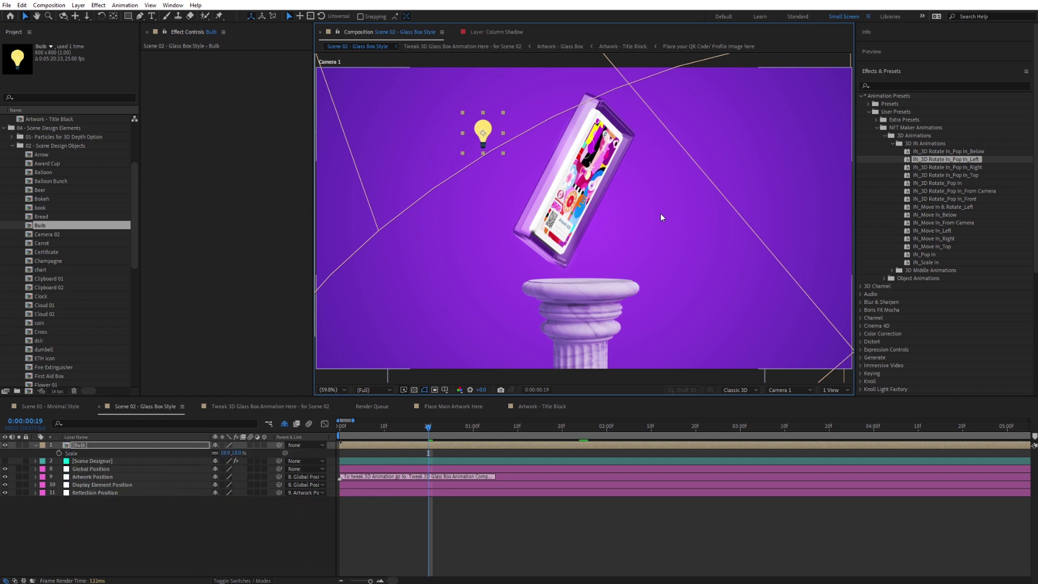
click(240, 534)
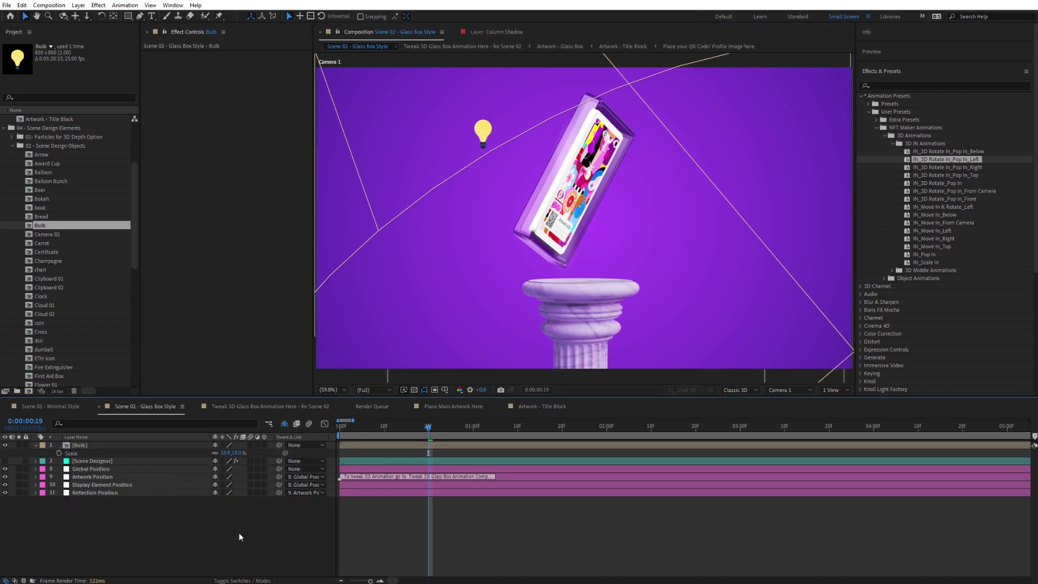